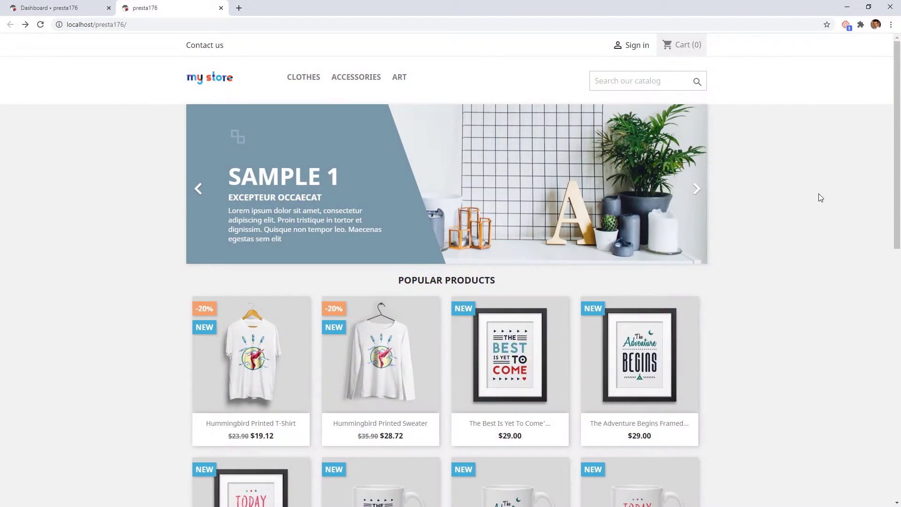
Scroll down and back up through the storefront homepage to review its current content
scroll(821, 197, "down", 10)
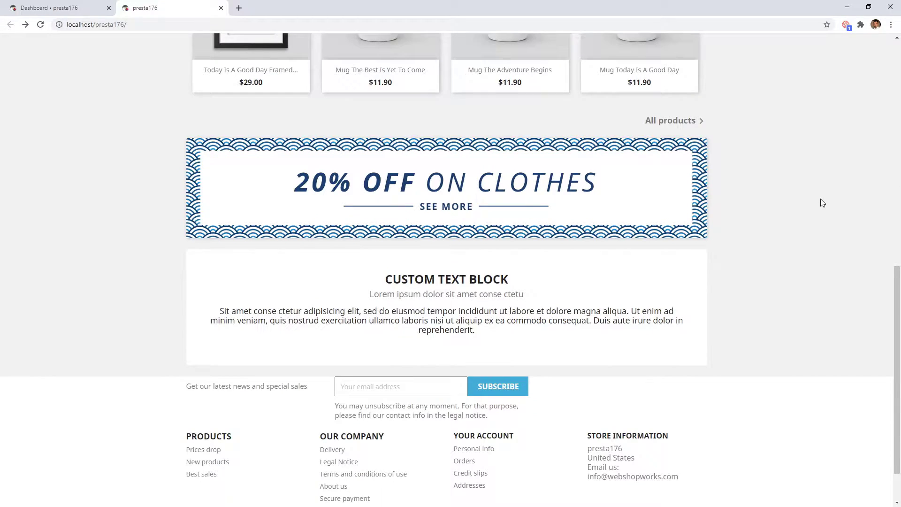
scroll(820, 200, "up", 10)
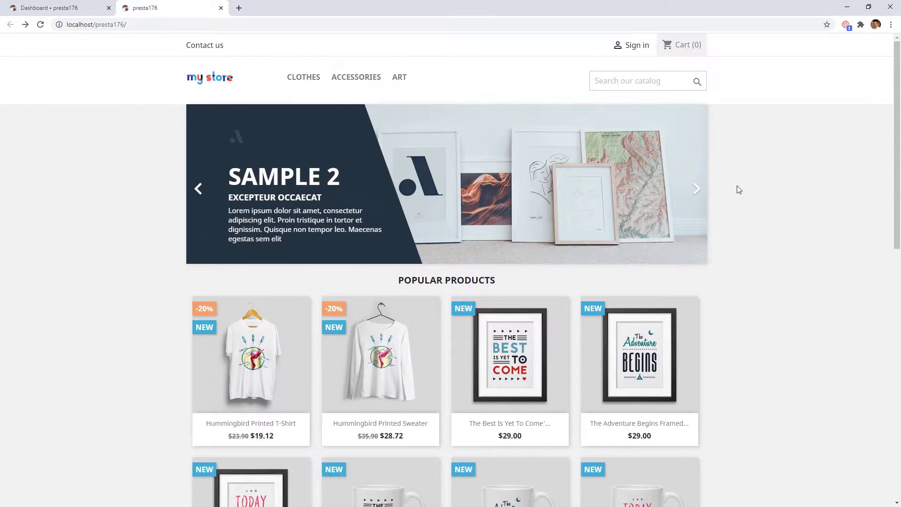
Filter Design › Positions by 'home' and inspect the Image slider entry without unhooking it
left_click(221, 8)
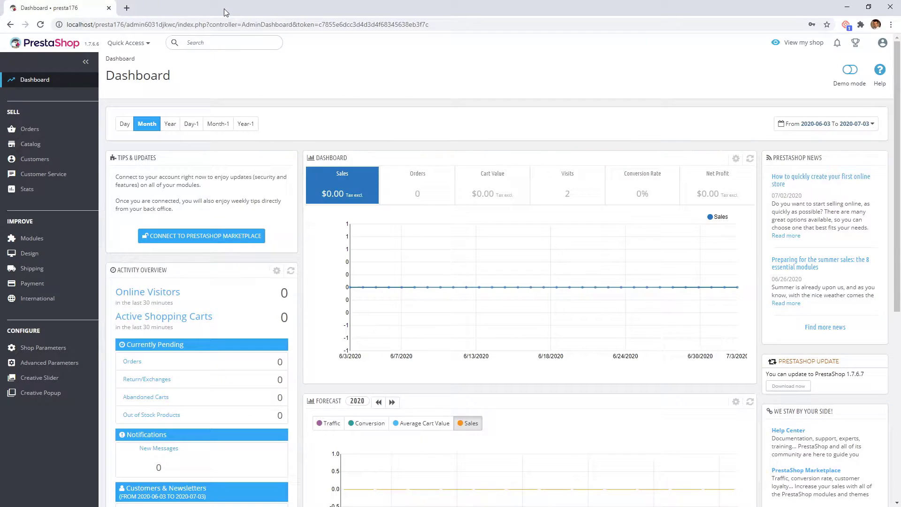
mouse_move(42, 252)
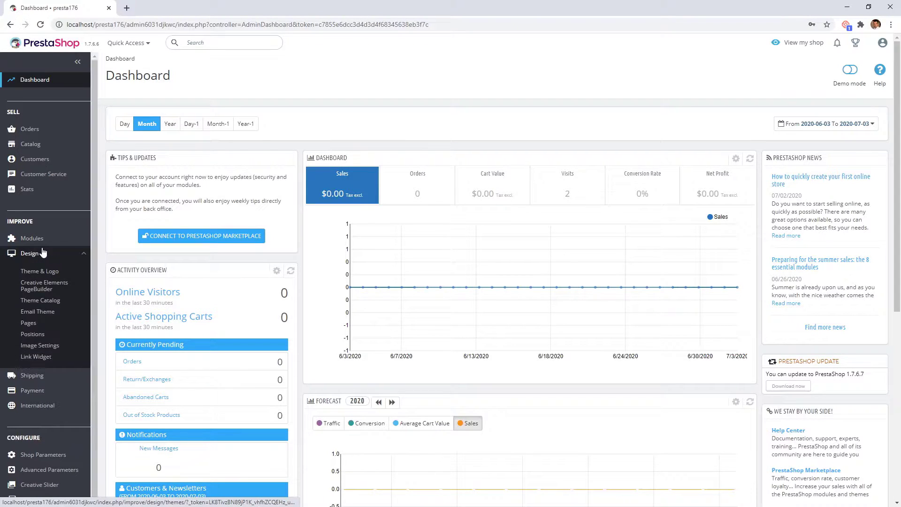
left_click(37, 335)
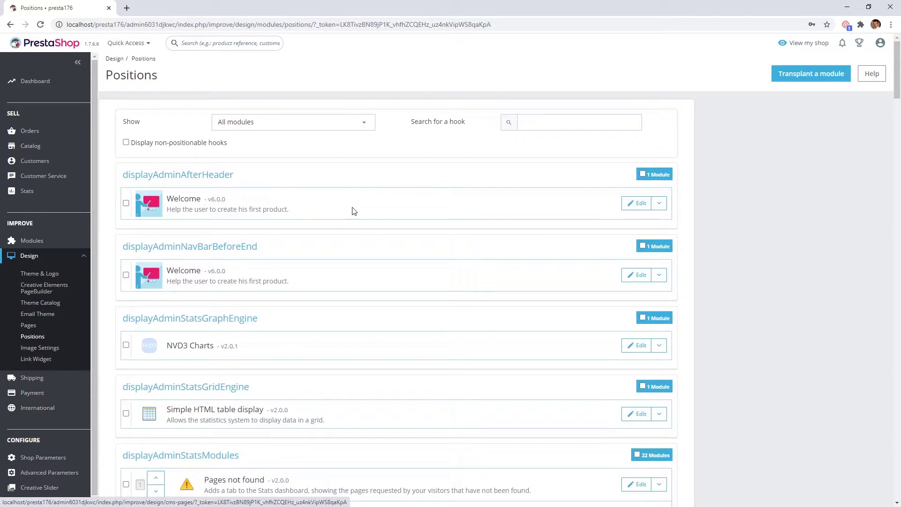
type("home")
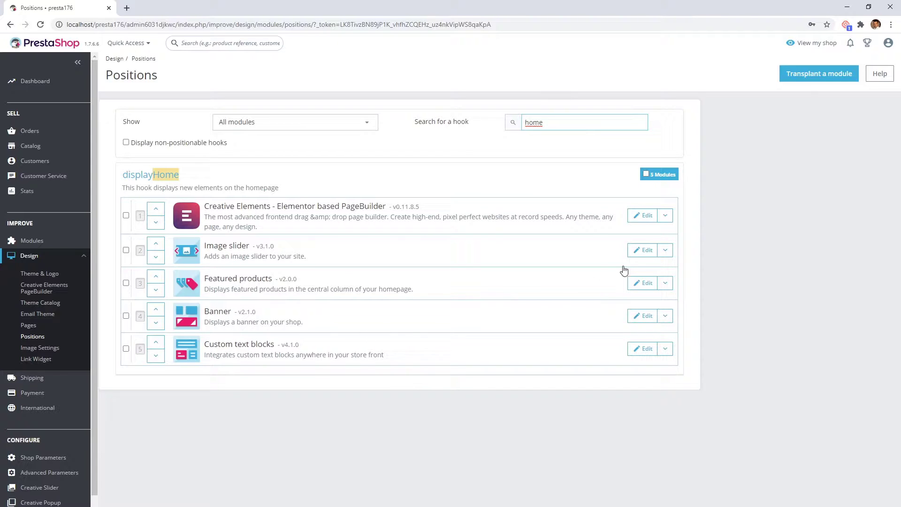
left_click(669, 255)
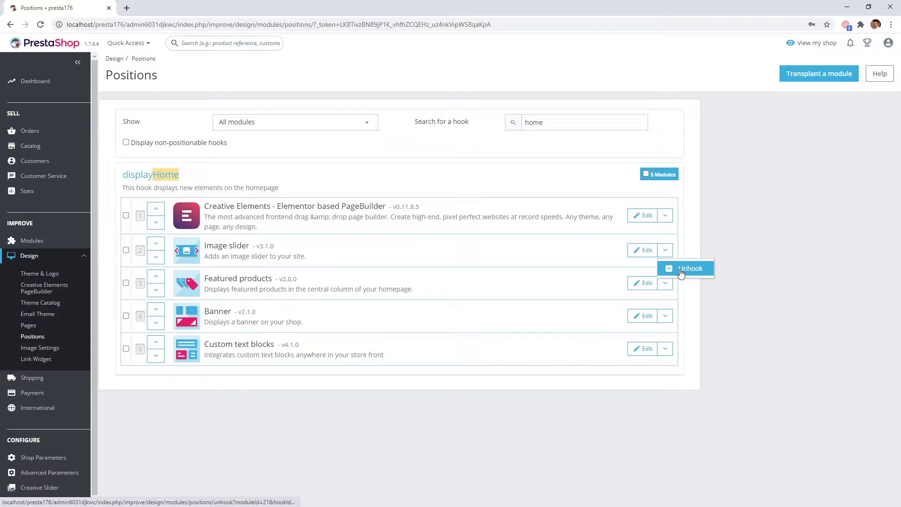
left_click(762, 286)
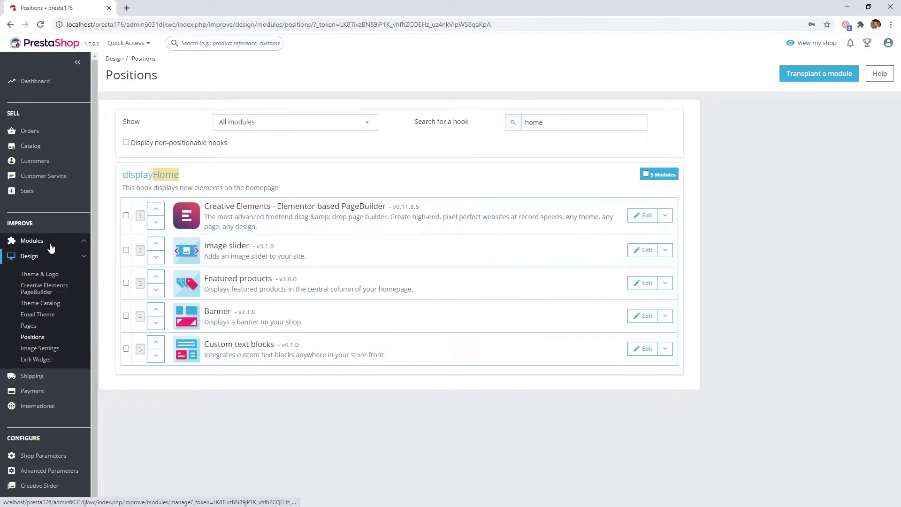
In Module Manager, search 'slider' and disable the Image slider module
mouse_move(45, 240)
middle_click(46, 262)
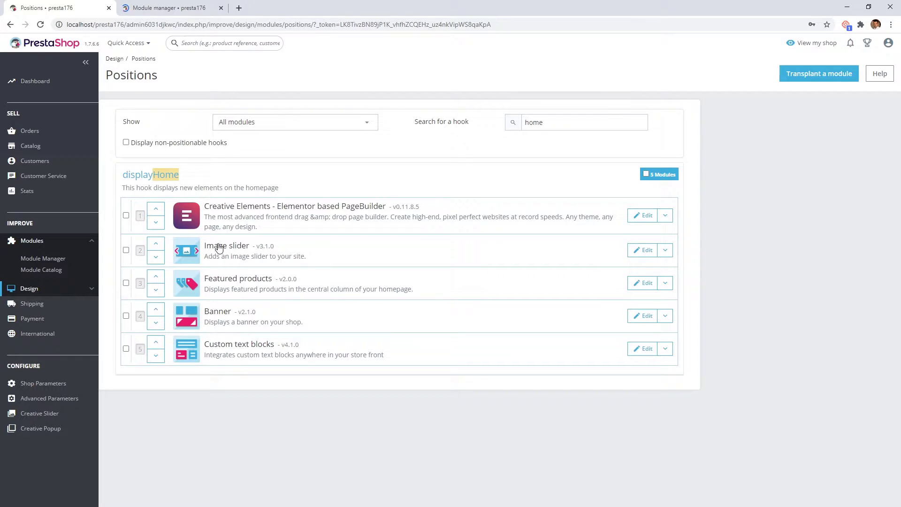
left_click(180, 12)
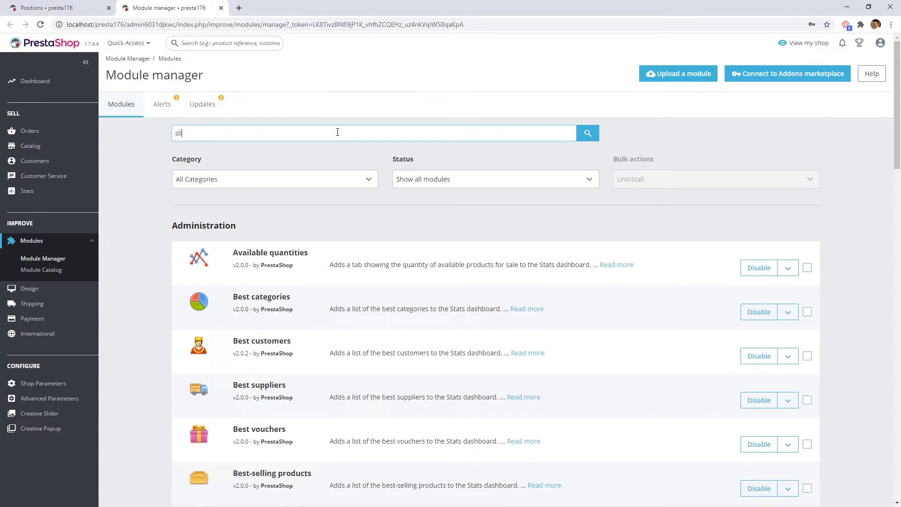
left_click(587, 135)
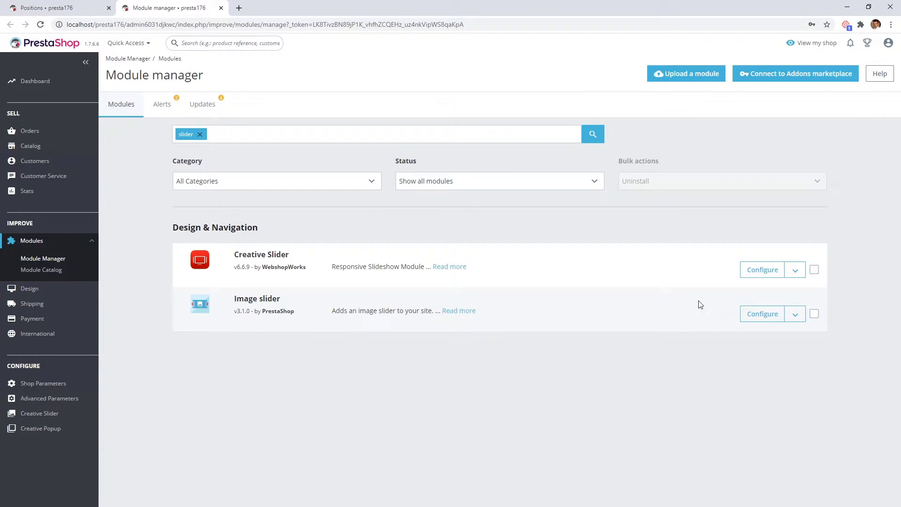
left_click(795, 315)
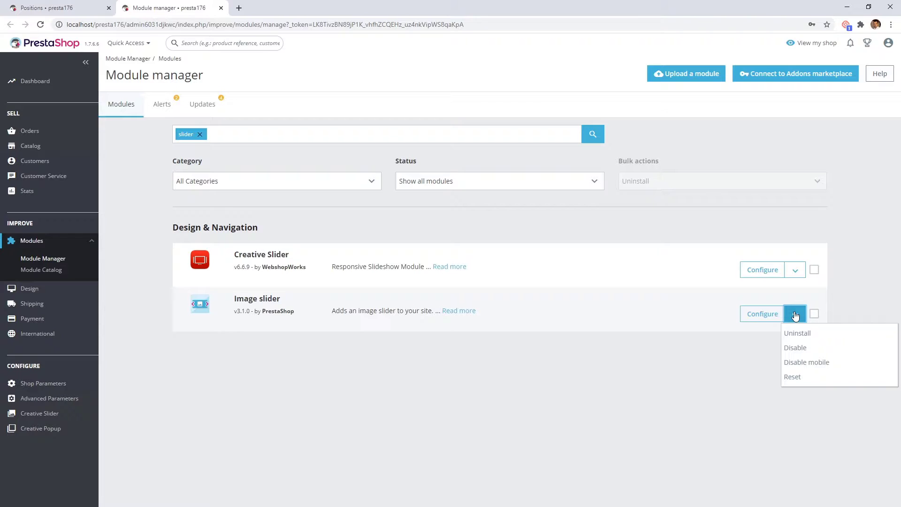
left_click(799, 349)
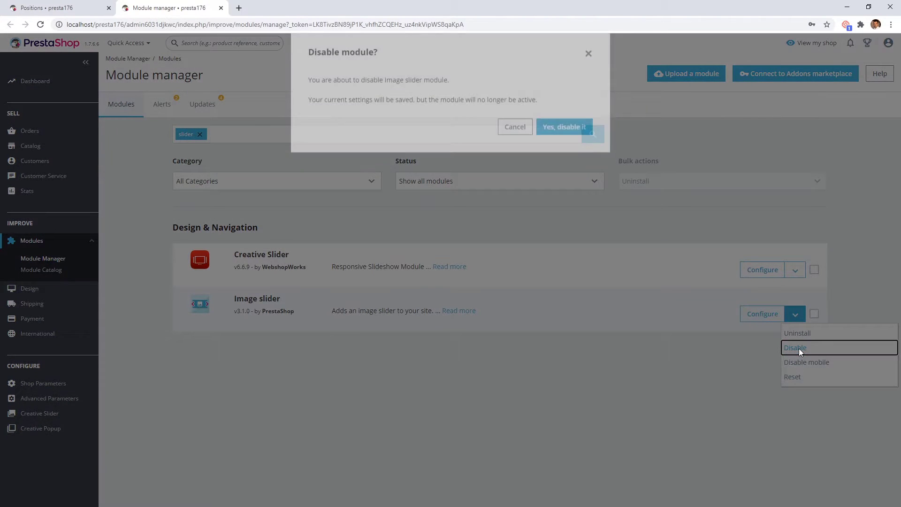
left_click(578, 153)
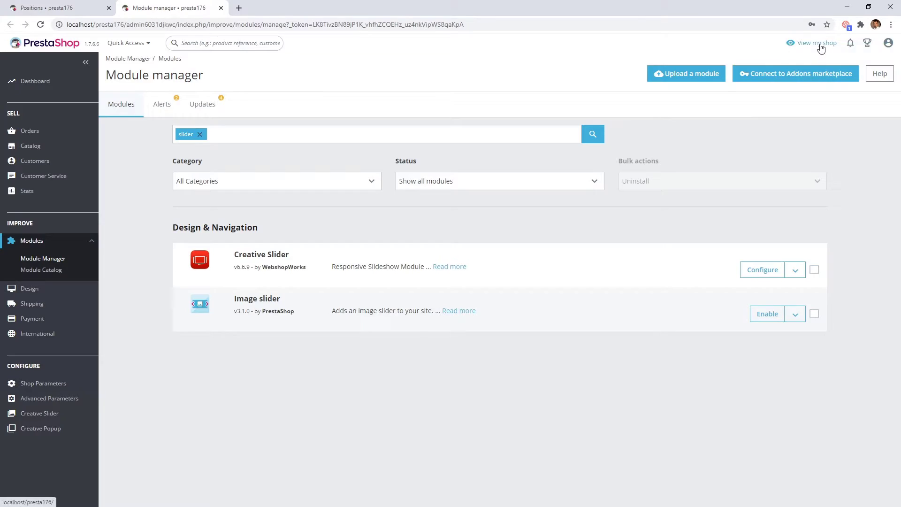
Check the storefront homepage without the slideshow, then return to the Positions page
left_click(815, 43)
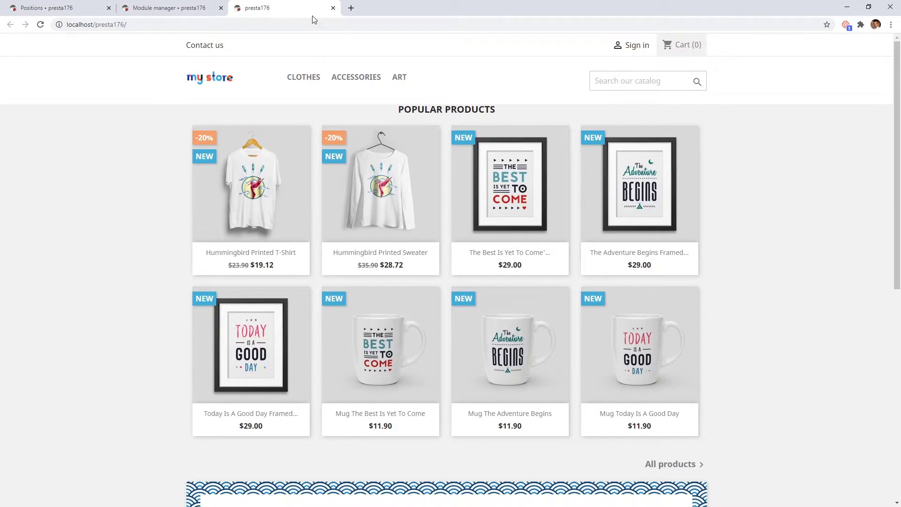
left_click(333, 8)
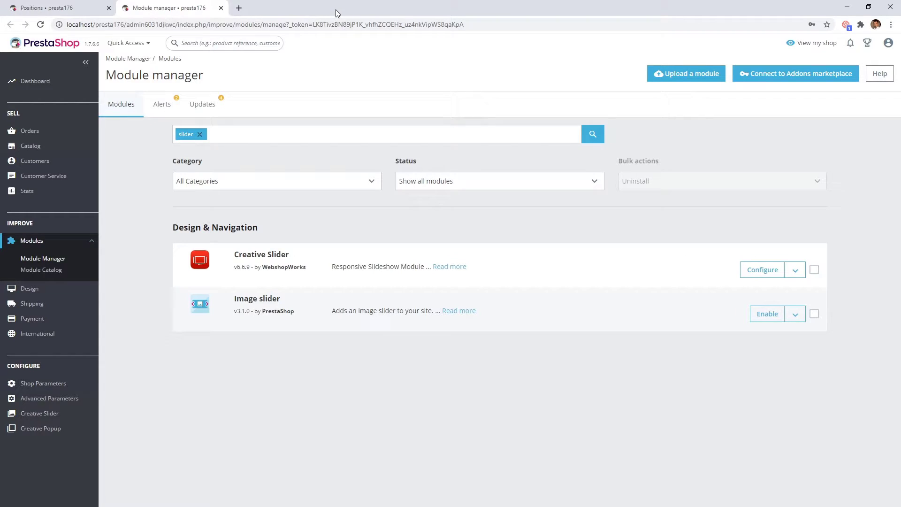
left_click(51, 8)
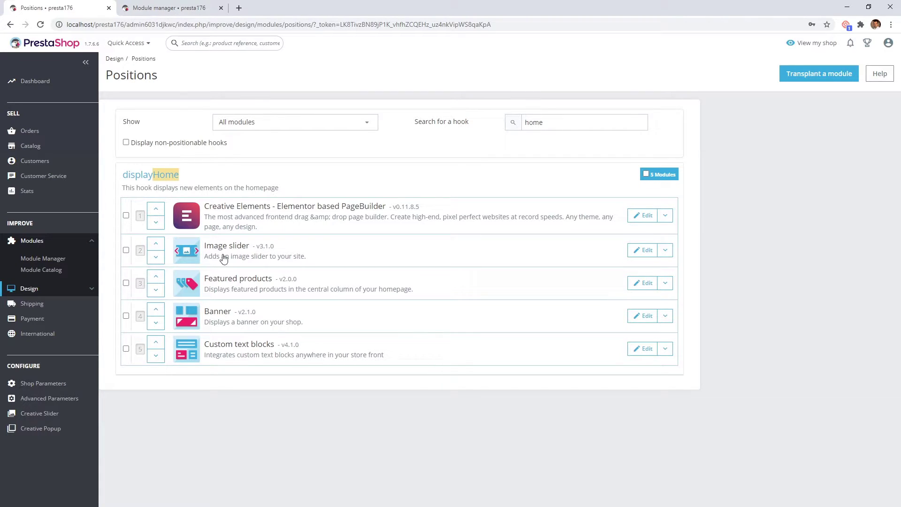
Search Module Manager for 'featured', disable Featured products, and go back to Positions
left_click(165, 10)
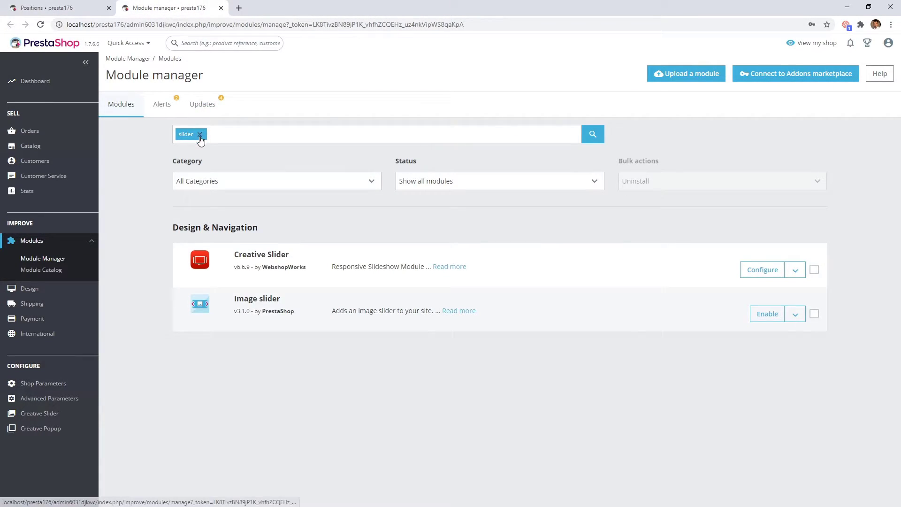
left_click(200, 135)
type("featured")
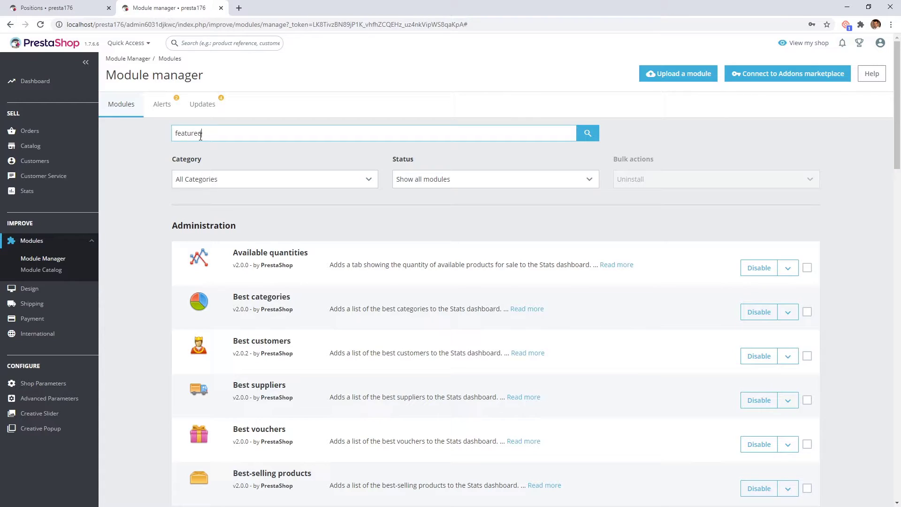
key("Return")
left_click(588, 133)
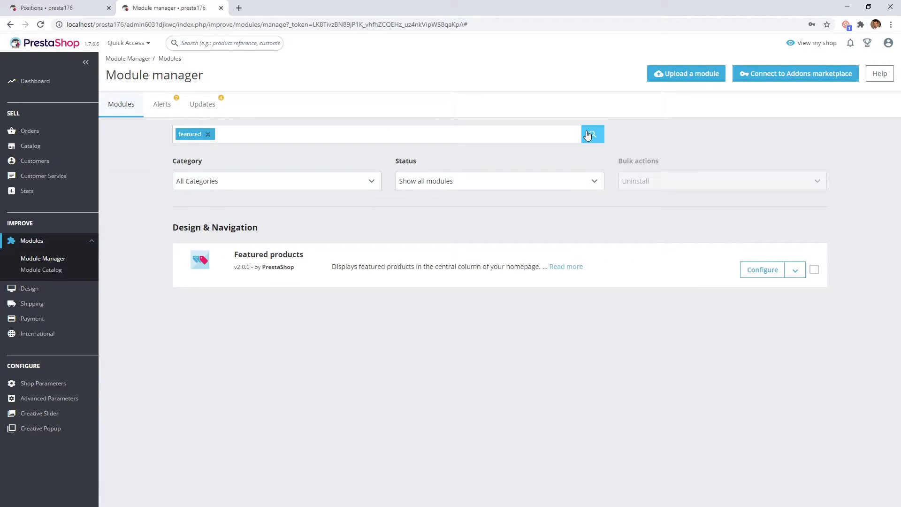
left_click(795, 270)
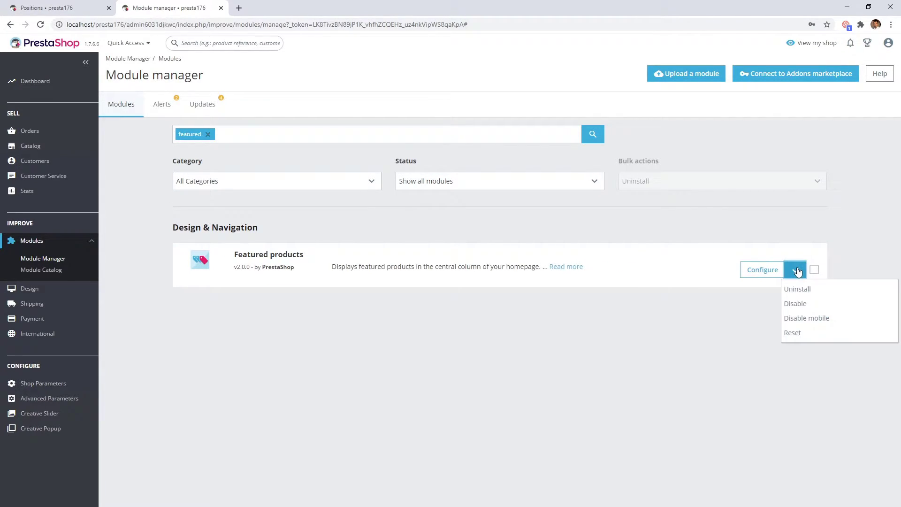
left_click(797, 305)
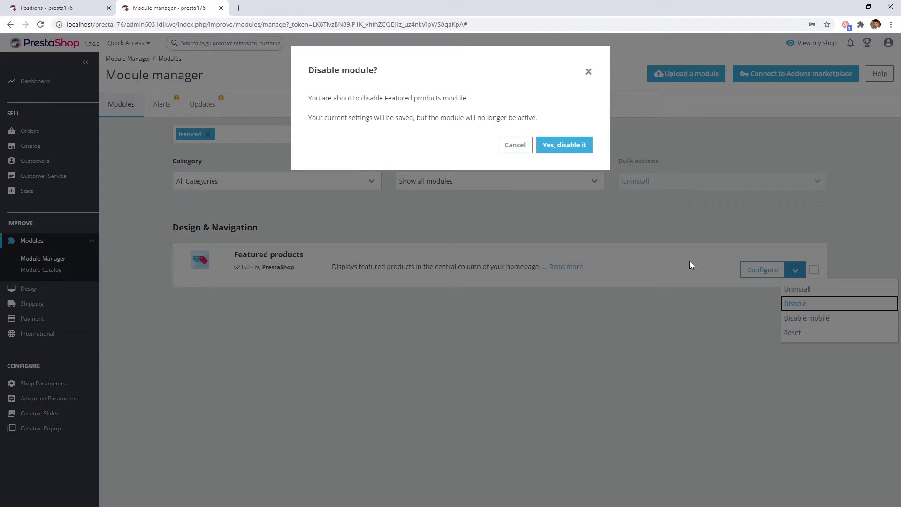
left_click(566, 200)
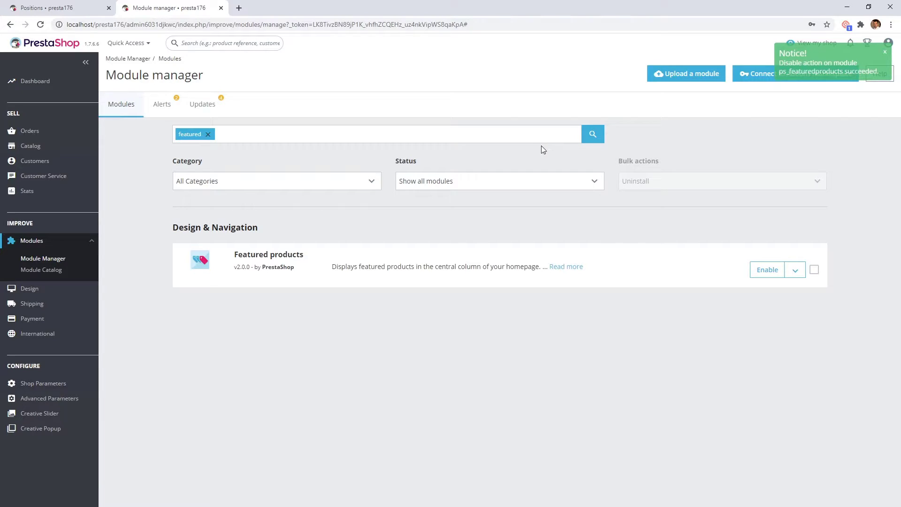
left_click(76, 6)
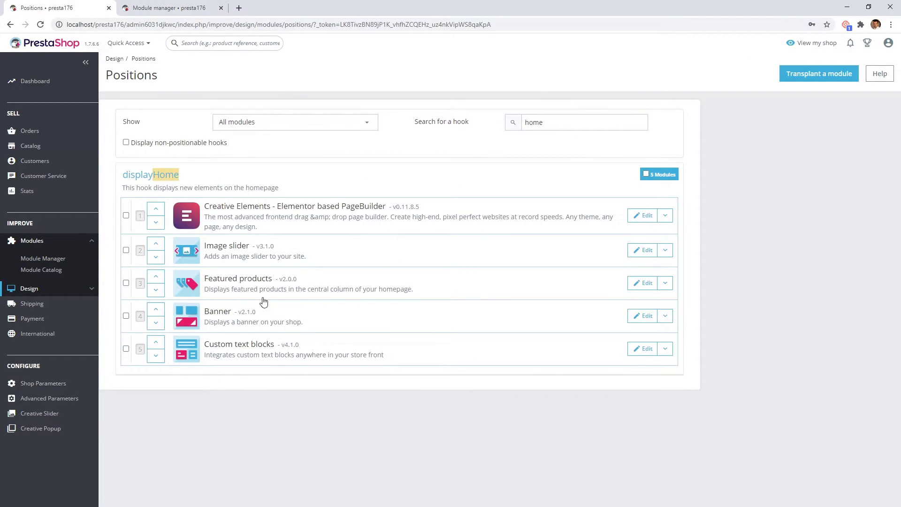
Filter Module Manager to 'banner', disable the Banner module, and return to Positions
left_click(133, 9)
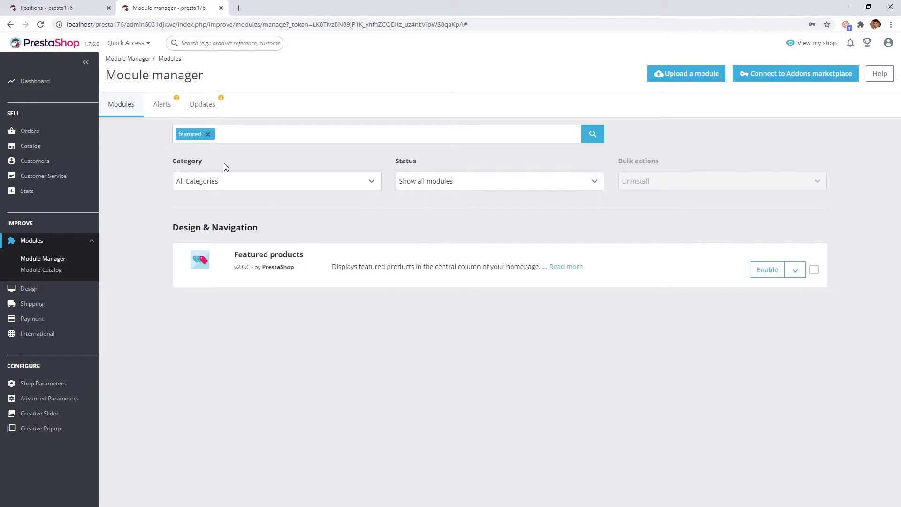
left_click(208, 134)
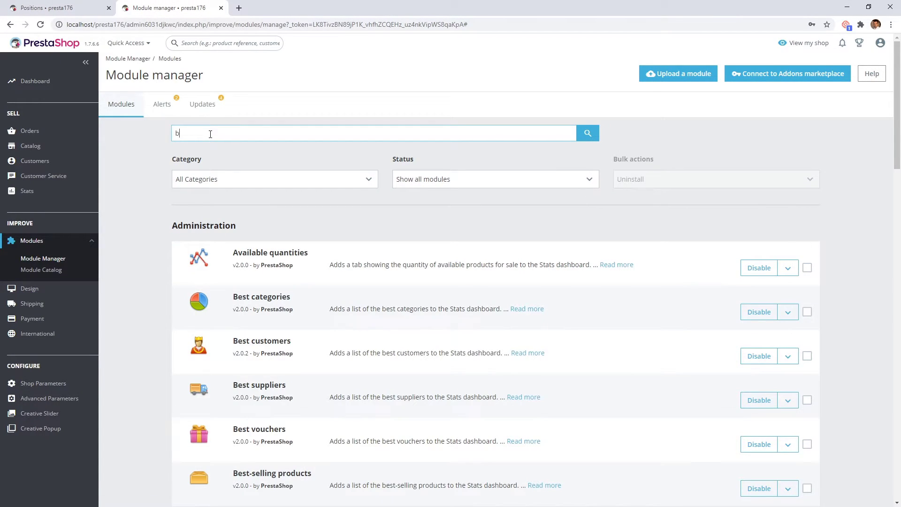
key("Return")
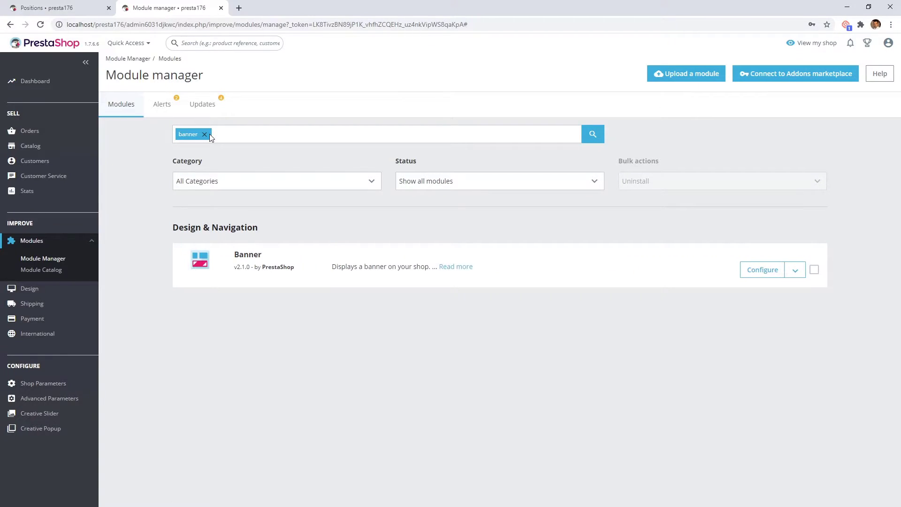
left_click(798, 270)
left_click(795, 304)
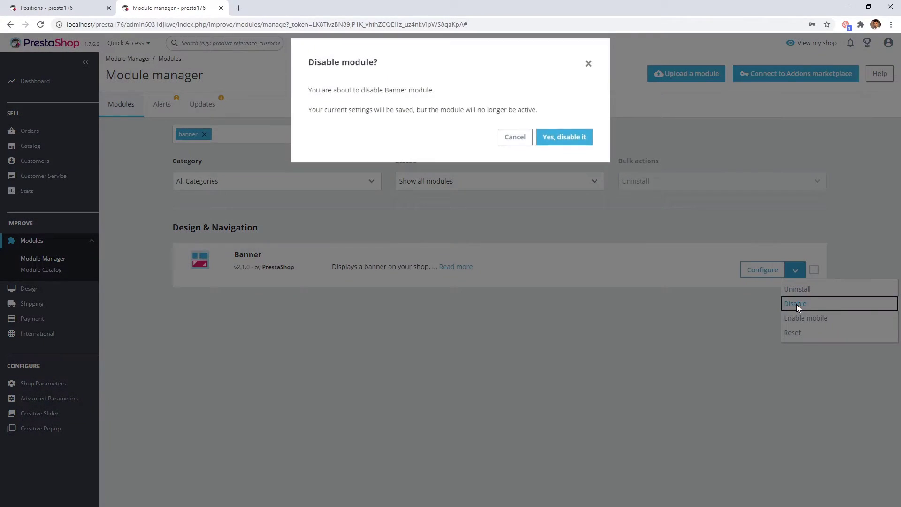
left_click(569, 146)
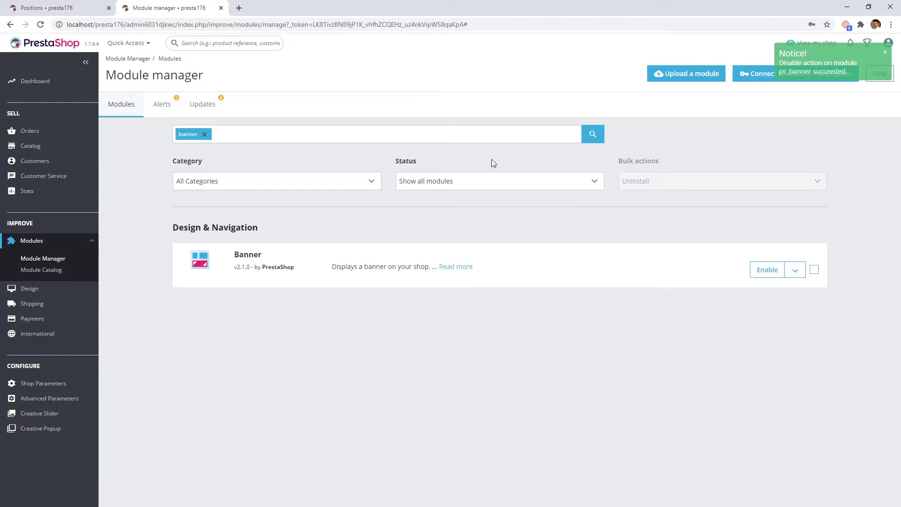
left_click(76, 11)
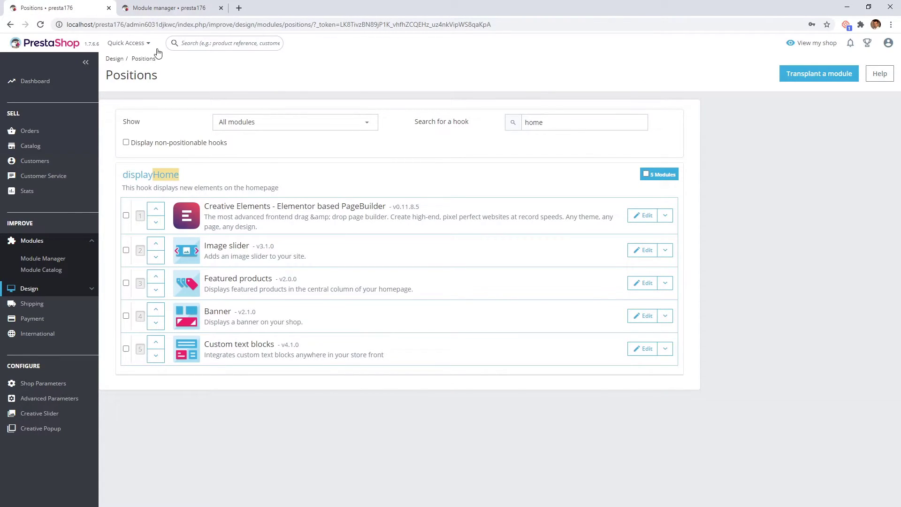
Search Module Manager for 'custom' and disable the Custom text blocks module
left_click(144, 7)
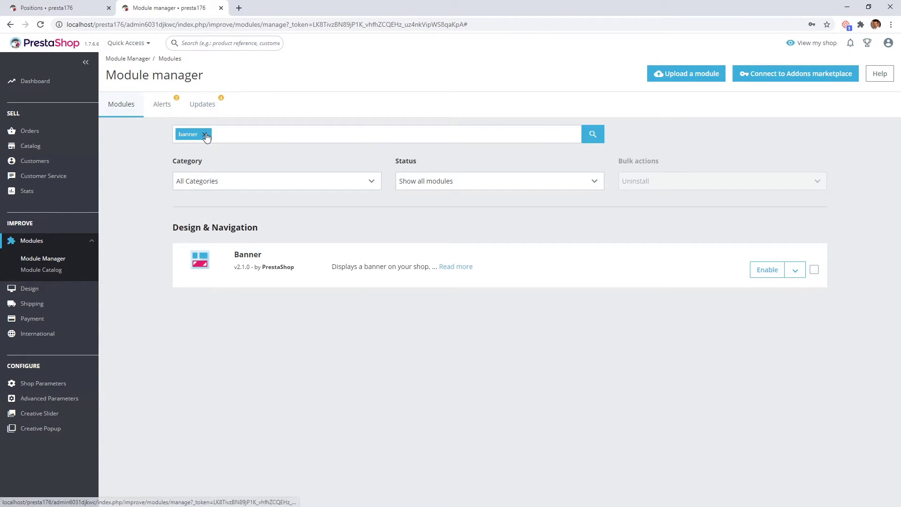
left_click(208, 134)
type("custom")
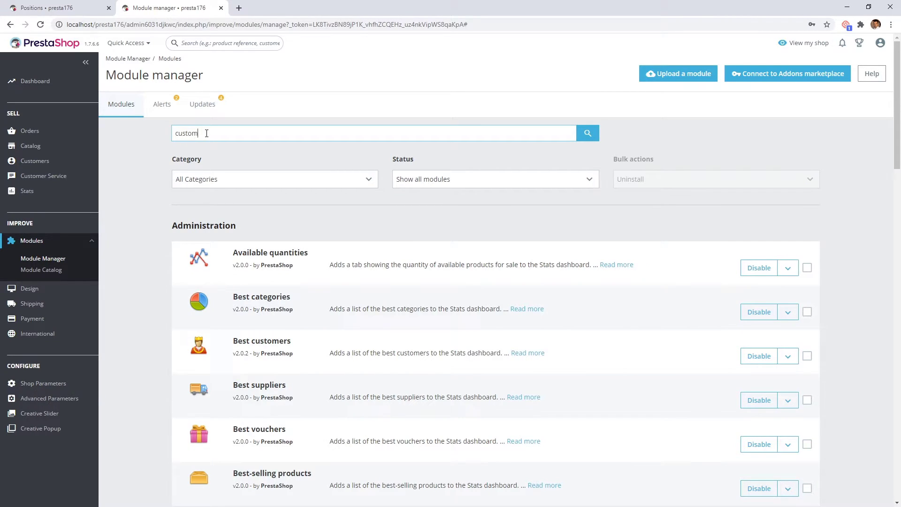
key("Return")
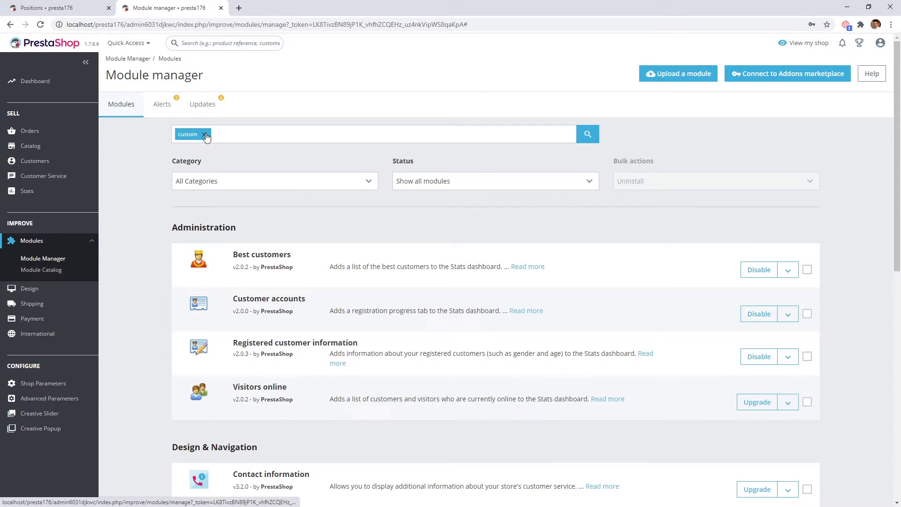
scroll(419, 245, "down", 6)
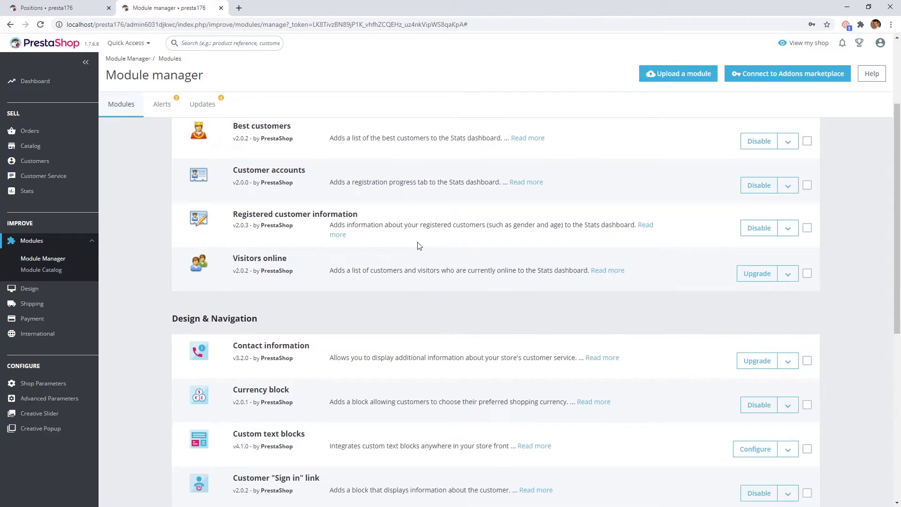
scroll(418, 243, "down", 5)
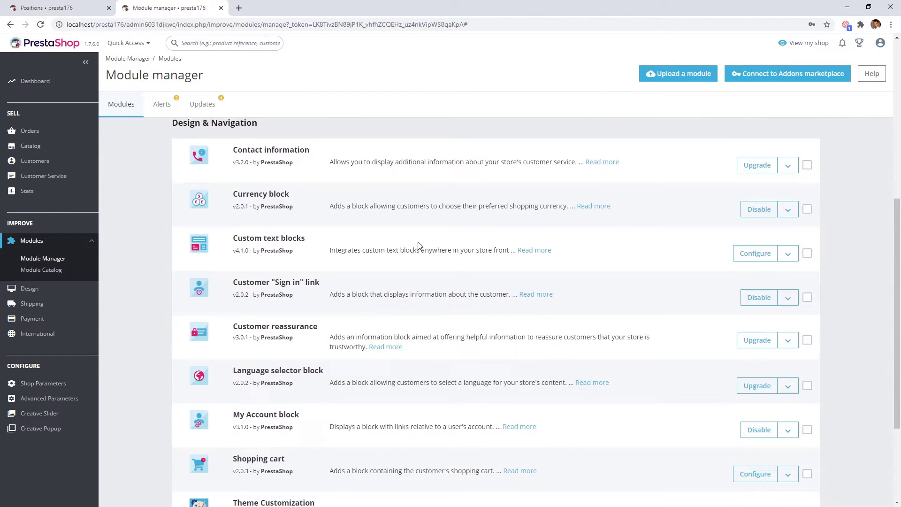
scroll(418, 243, "up", 4)
scroll(419, 245, "up", 1)
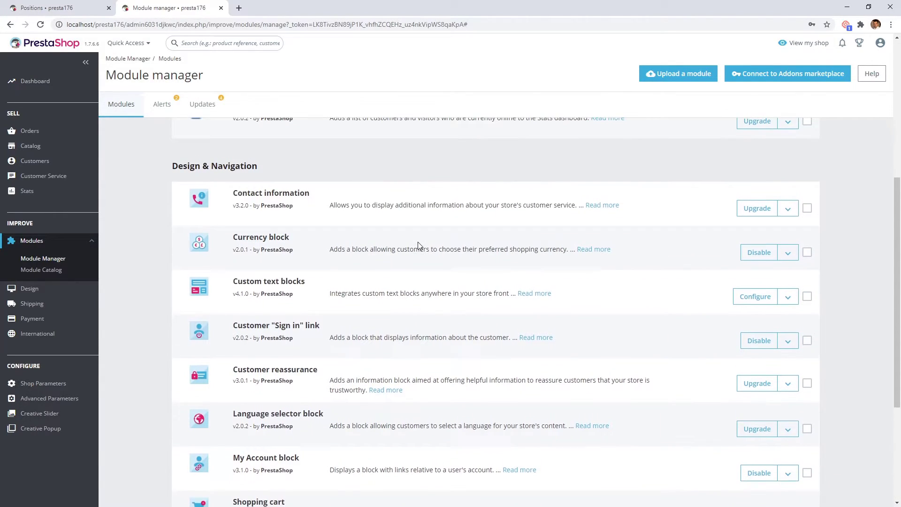
left_click(788, 304)
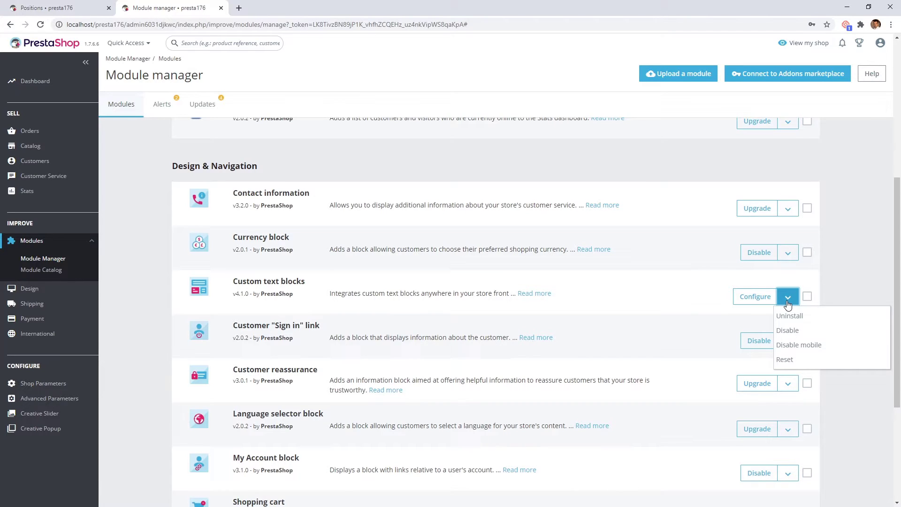
left_click(787, 330)
left_click(560, 144)
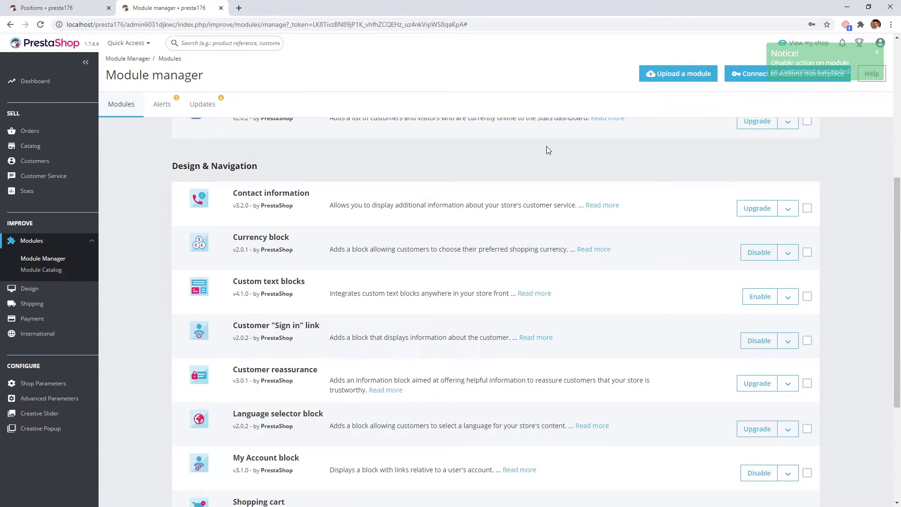
Preview the emptied storefront homepage, then close the store and Module Manager tabs
left_click(809, 44)
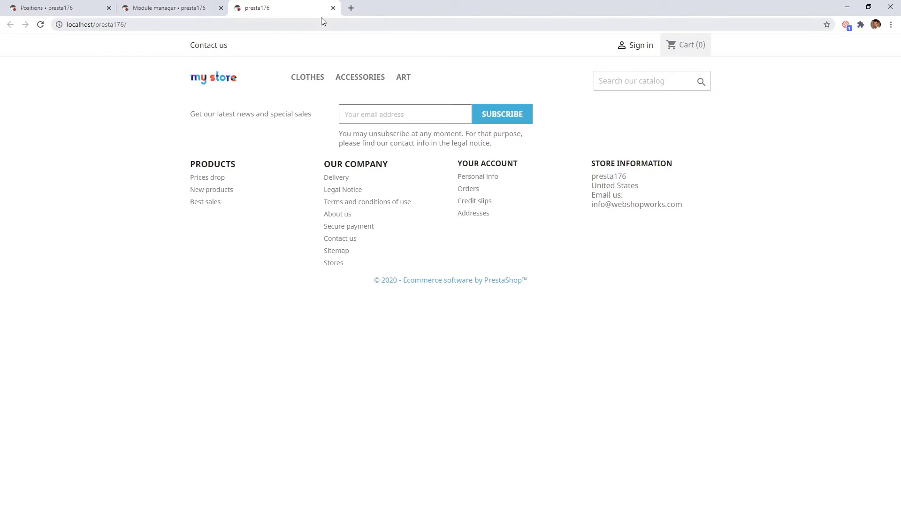
left_click(332, 8)
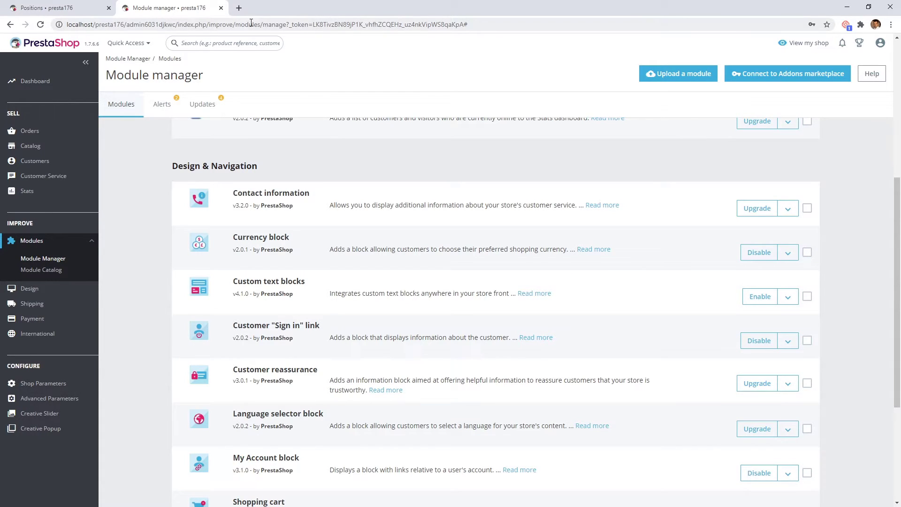
left_click(221, 8)
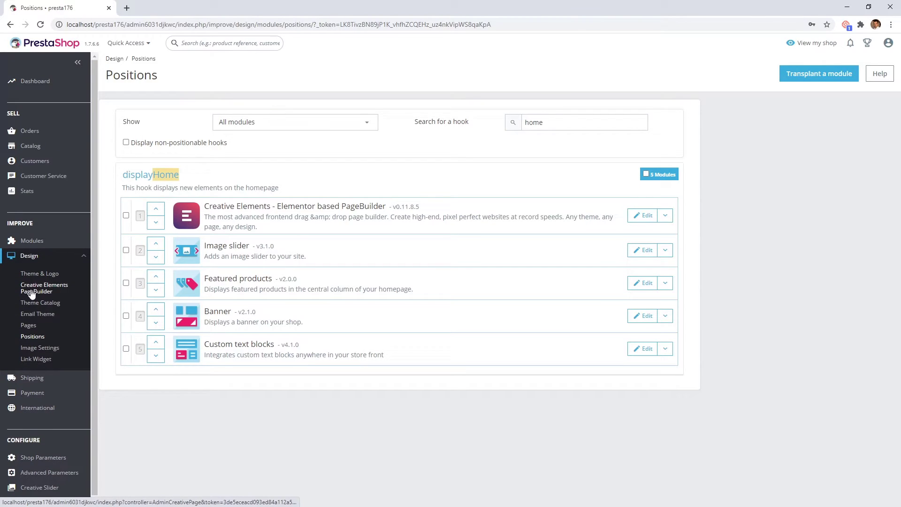
Open the Home entry of Creative Elements PageBuilder in the visual editor
left_click(31, 291)
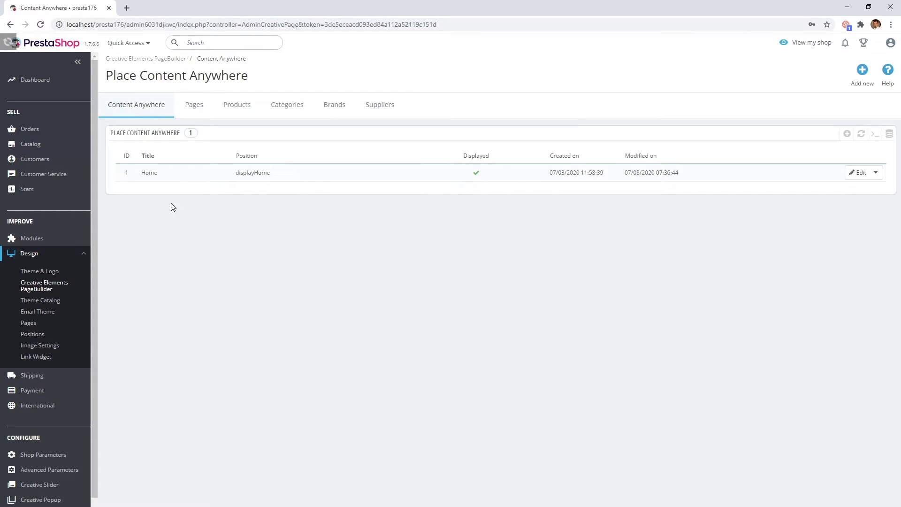
left_click(244, 179)
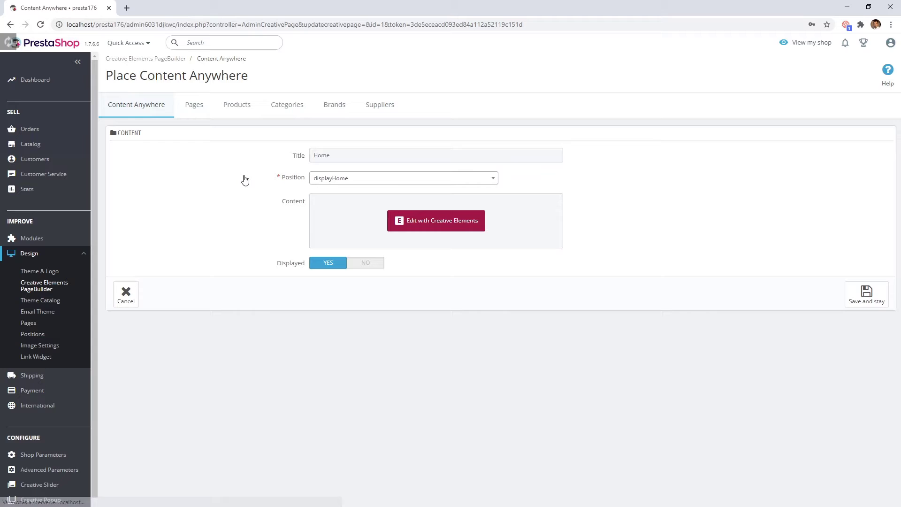
left_click(411, 220)
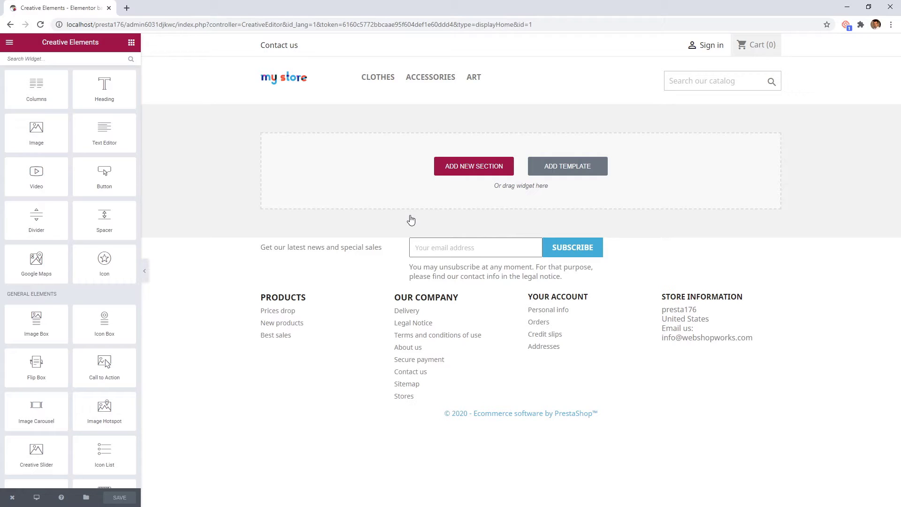
Insert the Homepage – Mode predesigned template and scroll down to Our Bestsellers
left_click(566, 169)
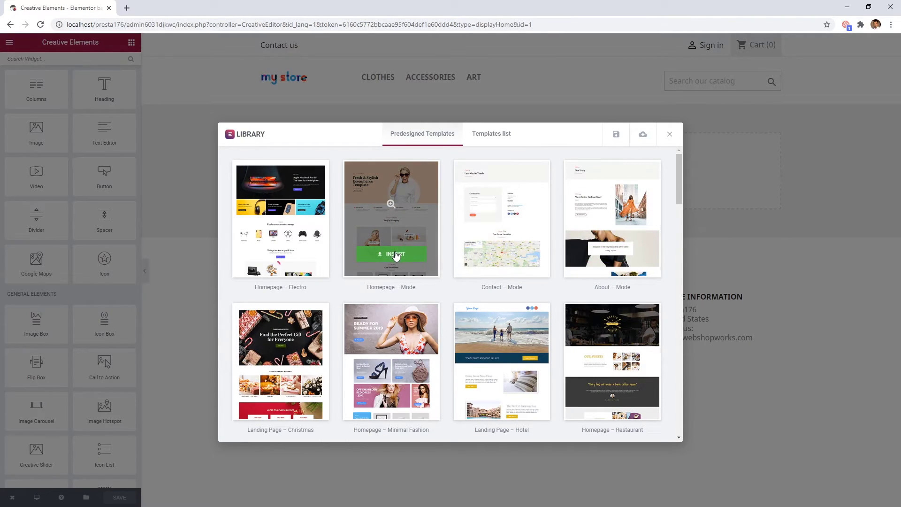
left_click(395, 254)
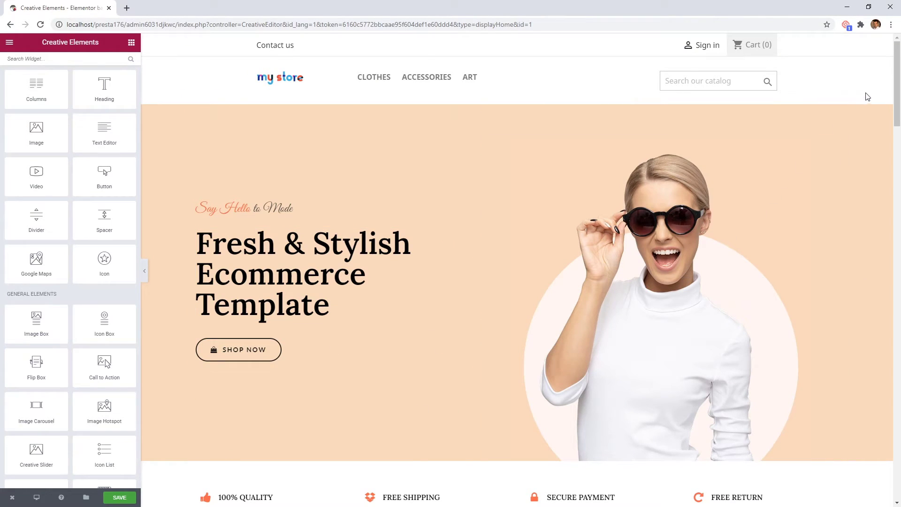
left_click_drag(896, 77, 897, 161)
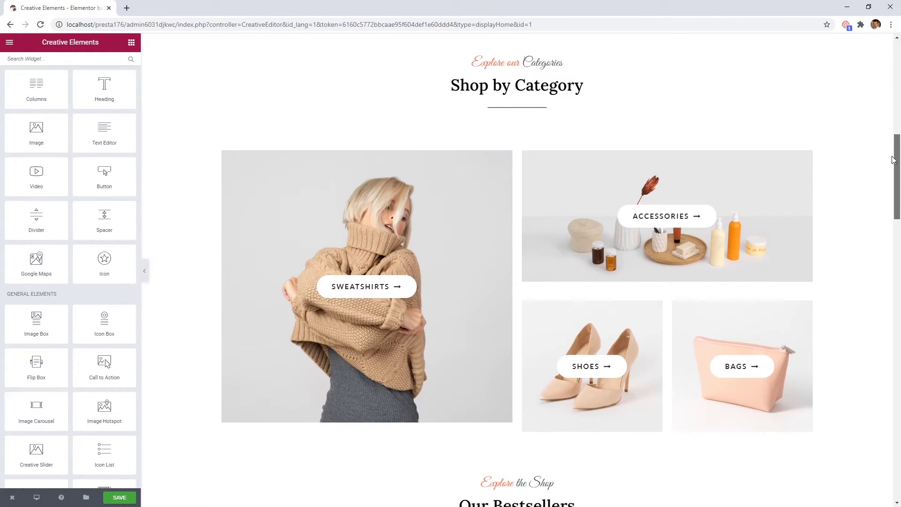
scroll(540, 380, "down", 1)
scroll(527, 394, "down", 5)
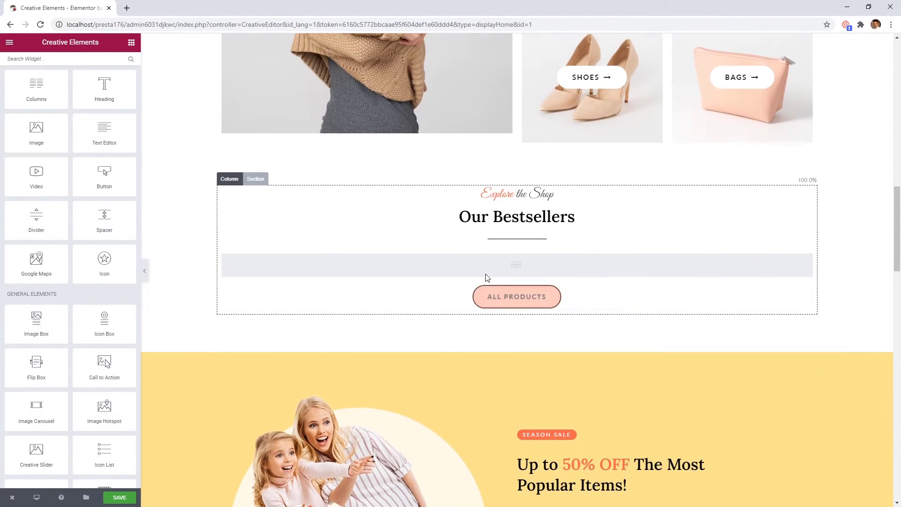
Set the Our Bestsellers grid to Category ID 2 with large_default image size
left_click(383, 262)
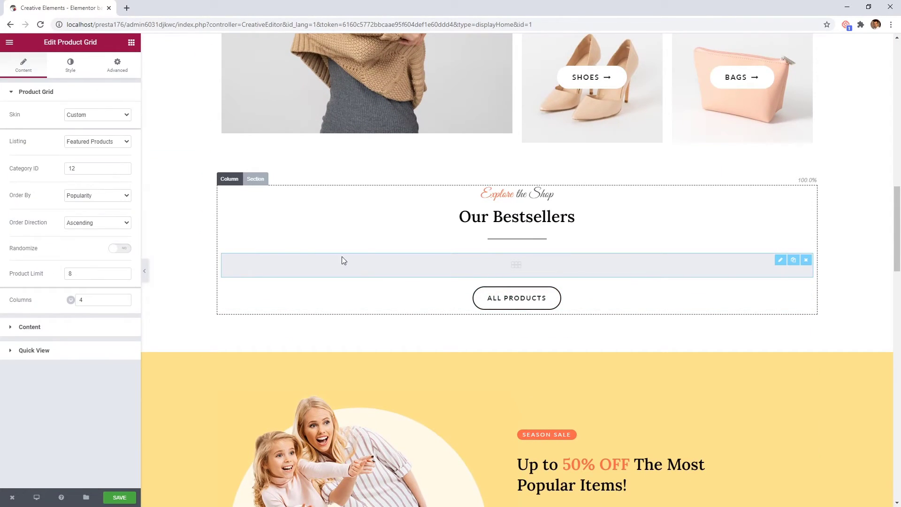
left_click(71, 167)
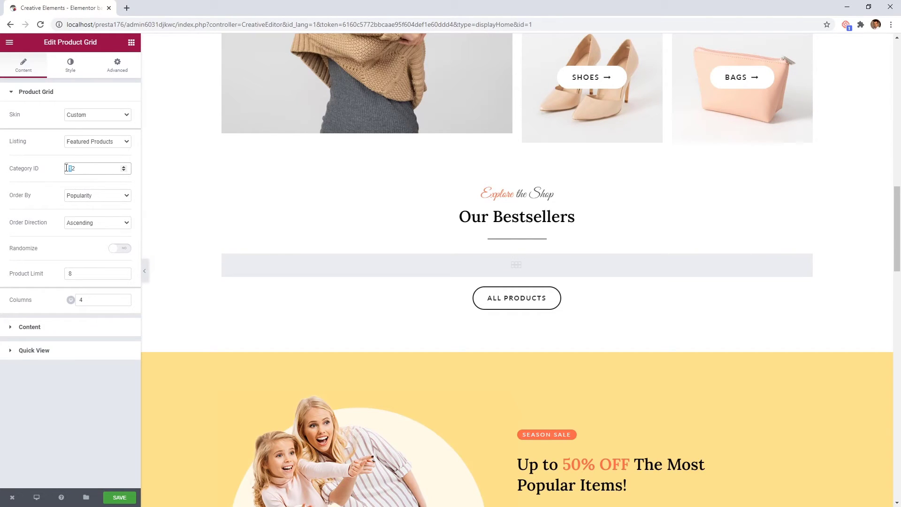
type("2")
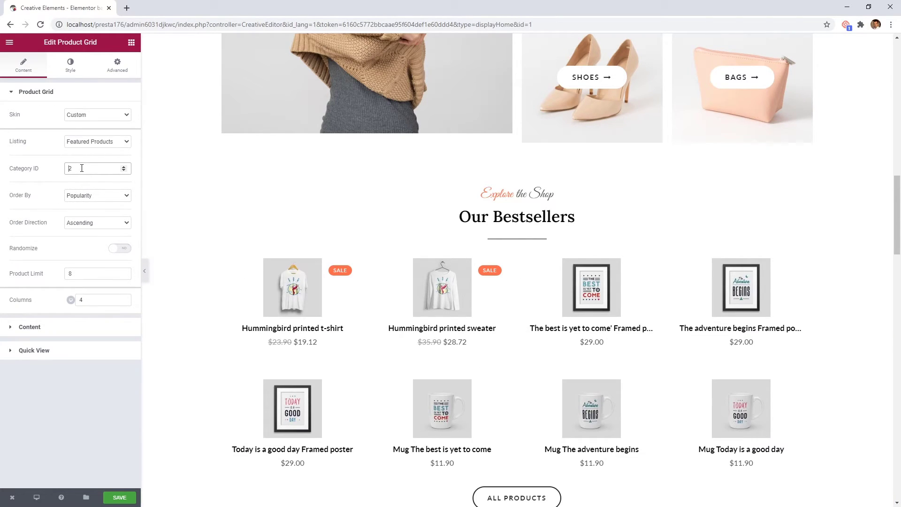
left_click(41, 326)
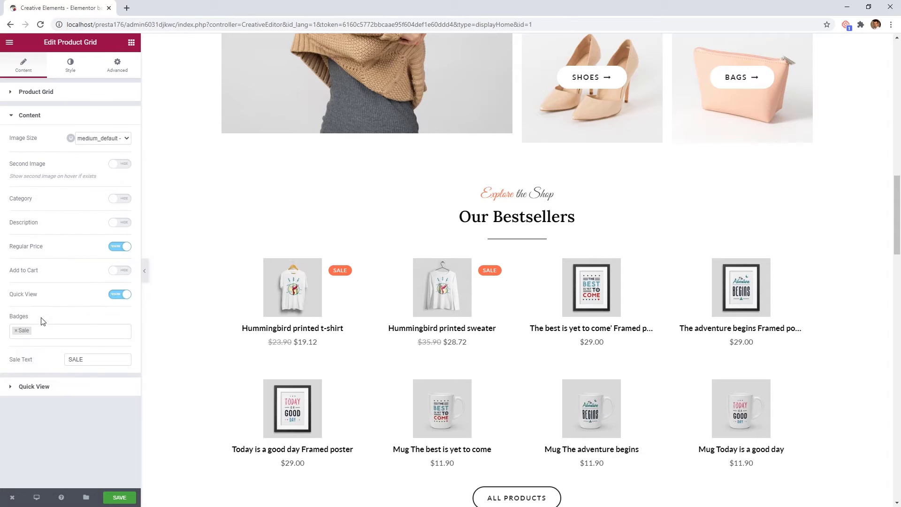
left_click(96, 139)
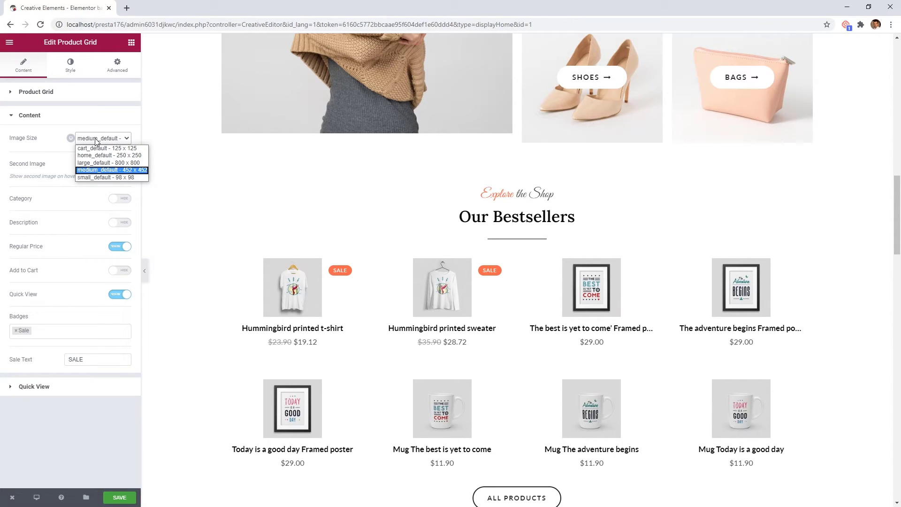
left_click(98, 163)
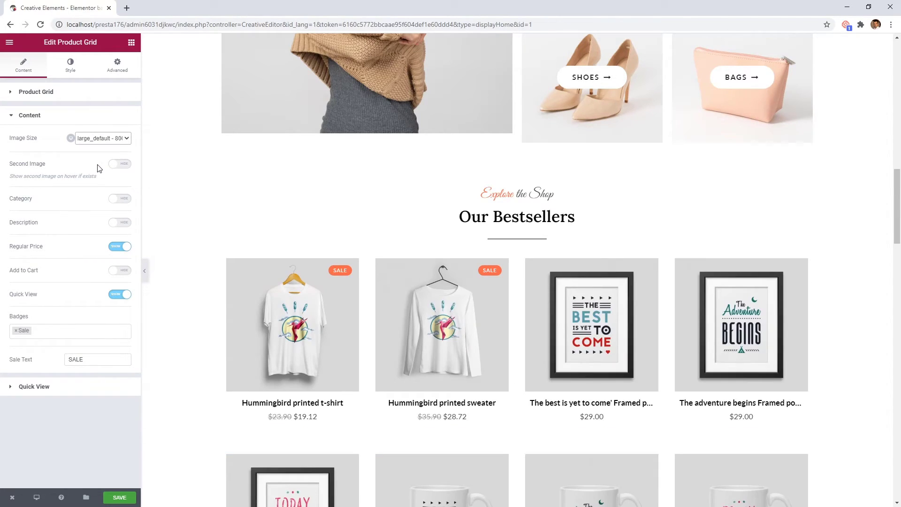
Delete the template's footer section holding the Company, Partners, Help and Newsletter columns
scroll(825, 256, "down", 6)
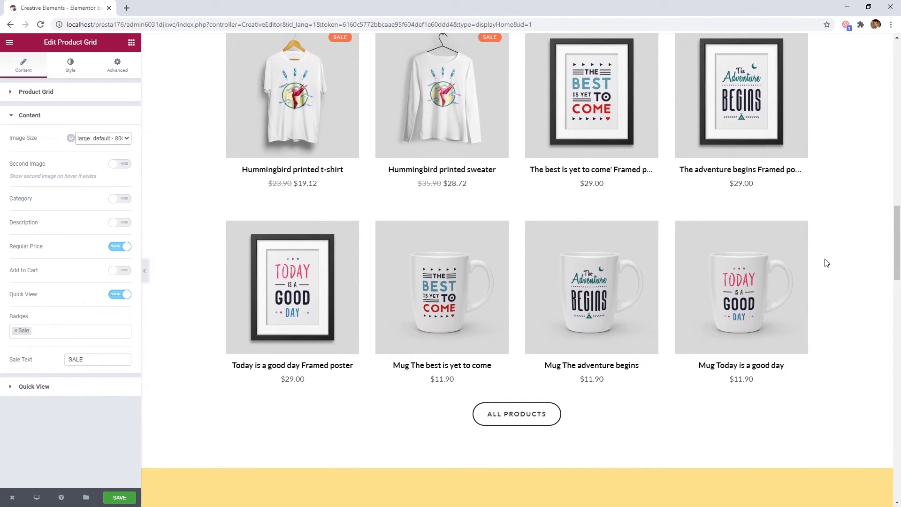
scroll(826, 264, "down", 15)
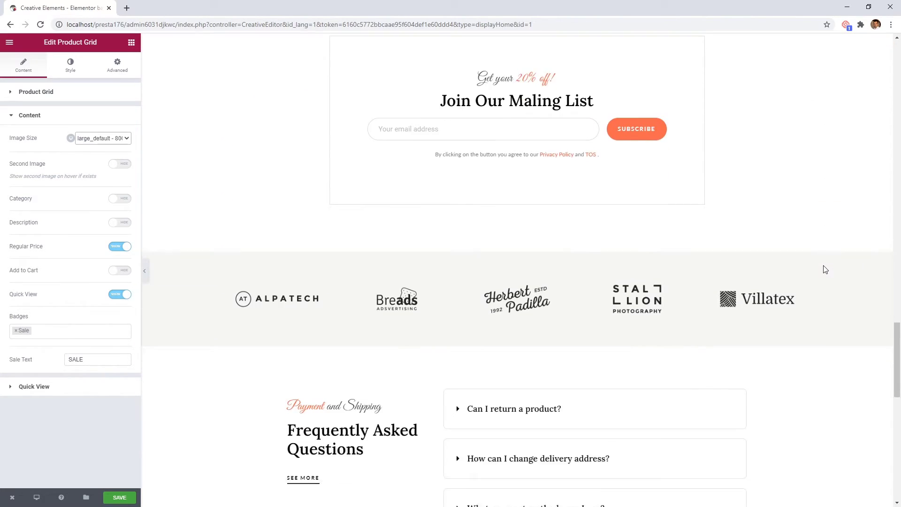
scroll(824, 271, "down", 6)
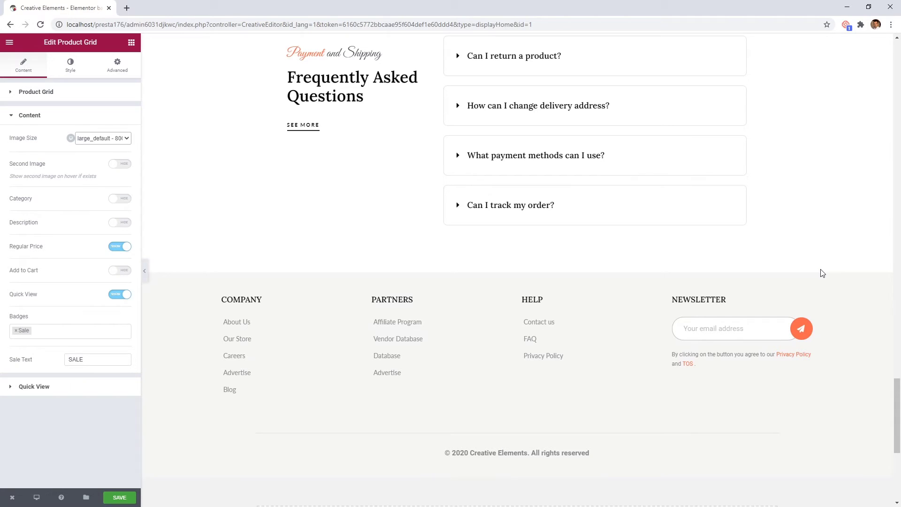
scroll(823, 272, "down", 2)
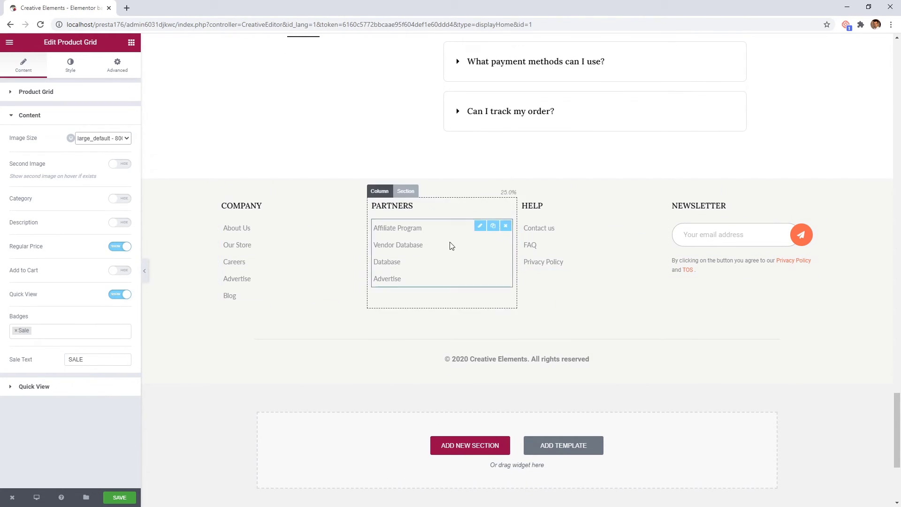
scroll(293, 301, "down", 4)
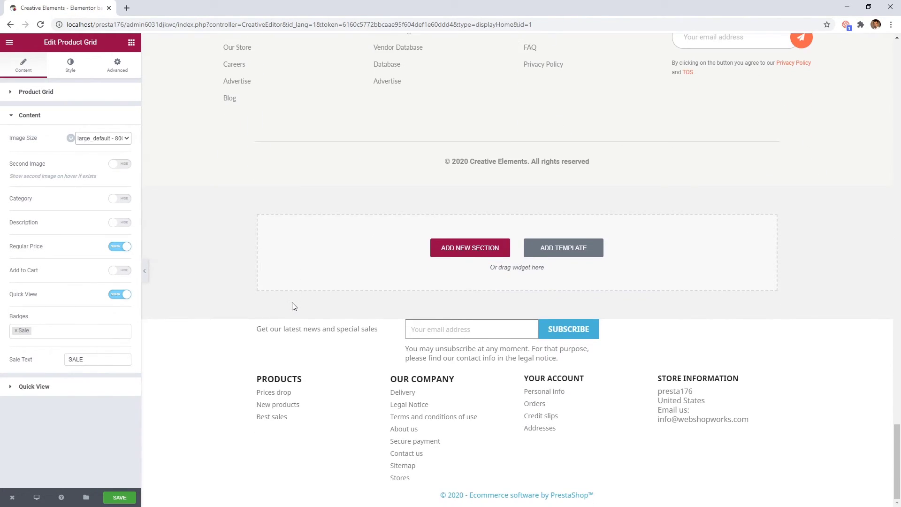
scroll(294, 306, "up", 4)
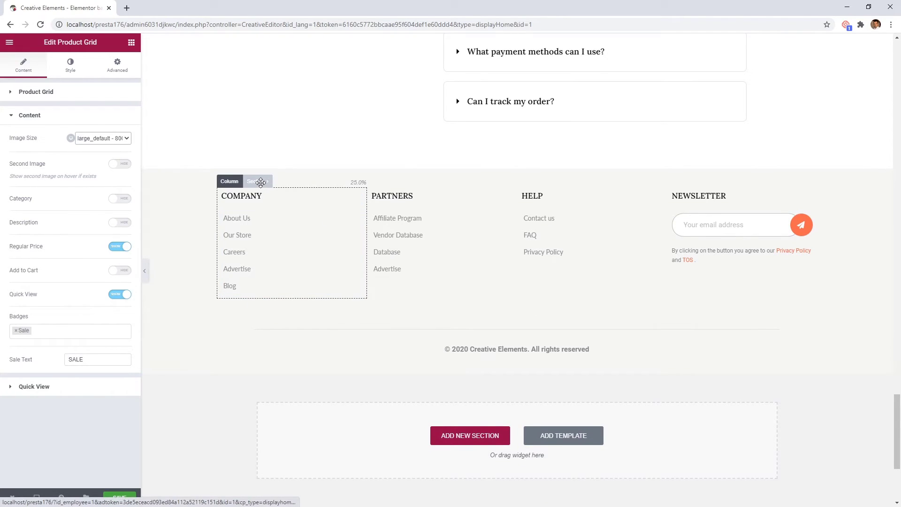
left_click(261, 182)
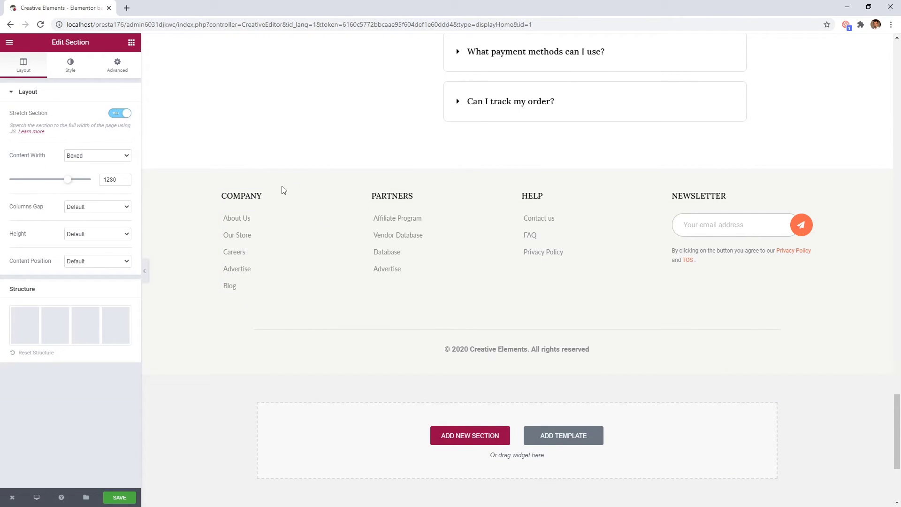
left_click(316, 177)
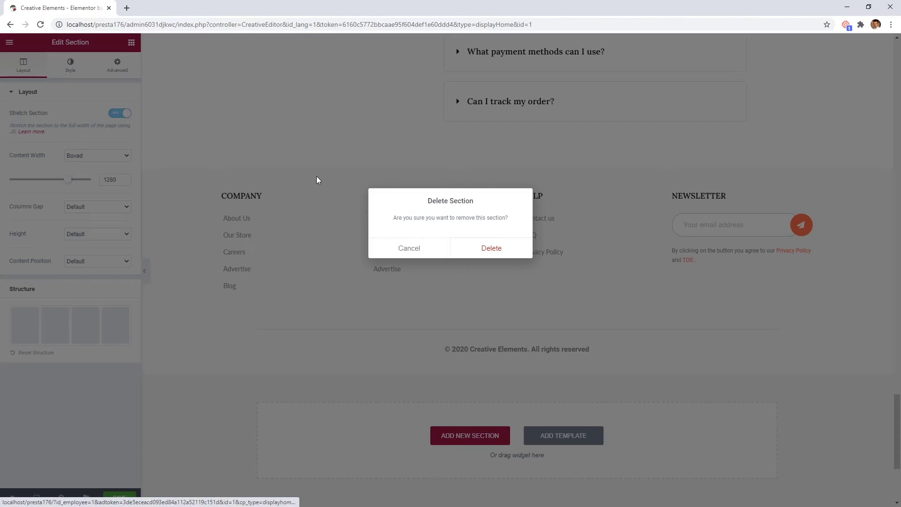
left_click(477, 251)
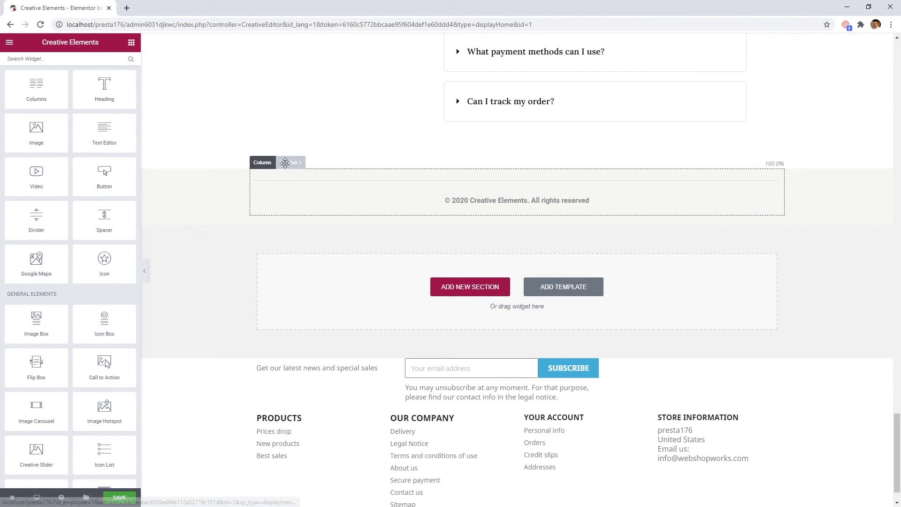
Delete the copyright row section and save the homepage
left_click(285, 162)
left_click(345, 163)
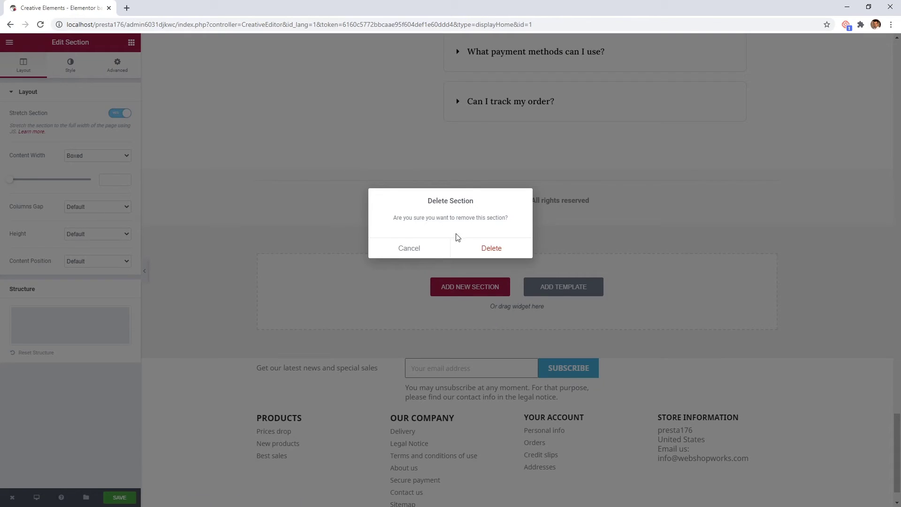
left_click(487, 248)
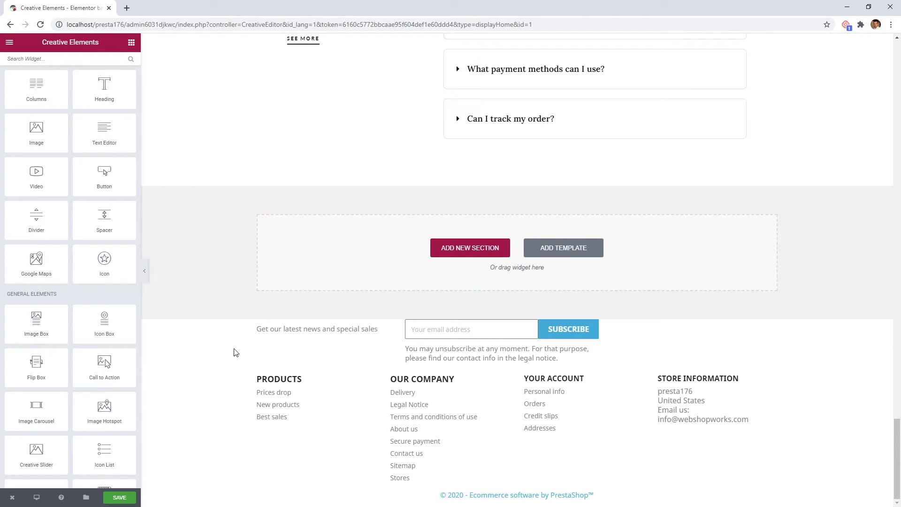
left_click(131, 498)
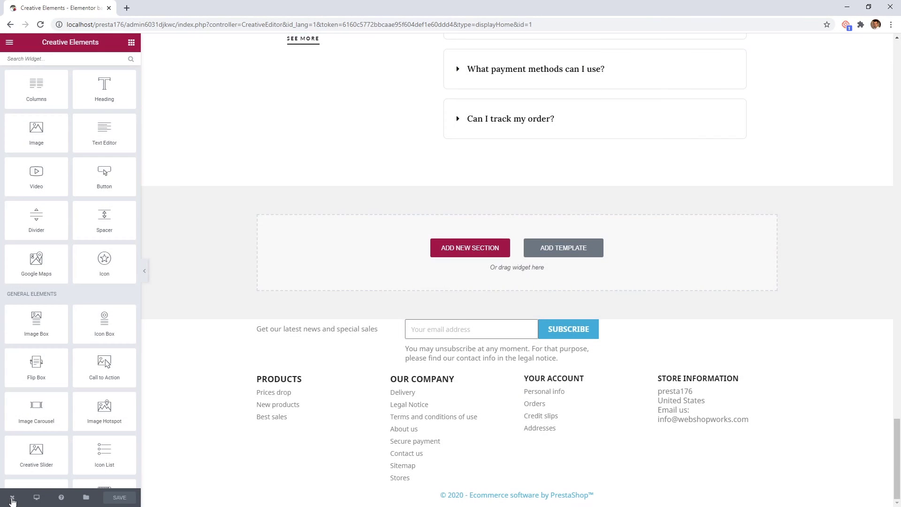
mouse_move(13, 497)
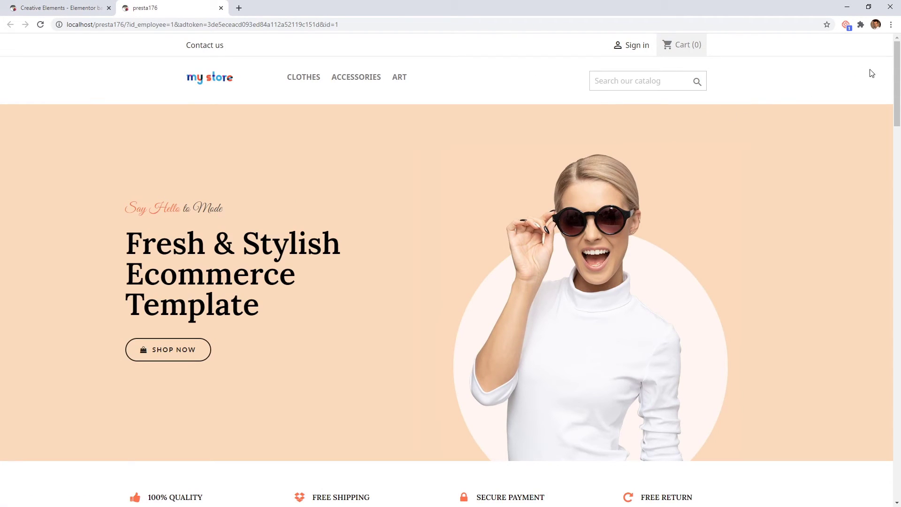
Scroll the storefront homepage from the Mode hero past Our Bestsellers to the footer, then back up
scroll(837, 105, "down", 7)
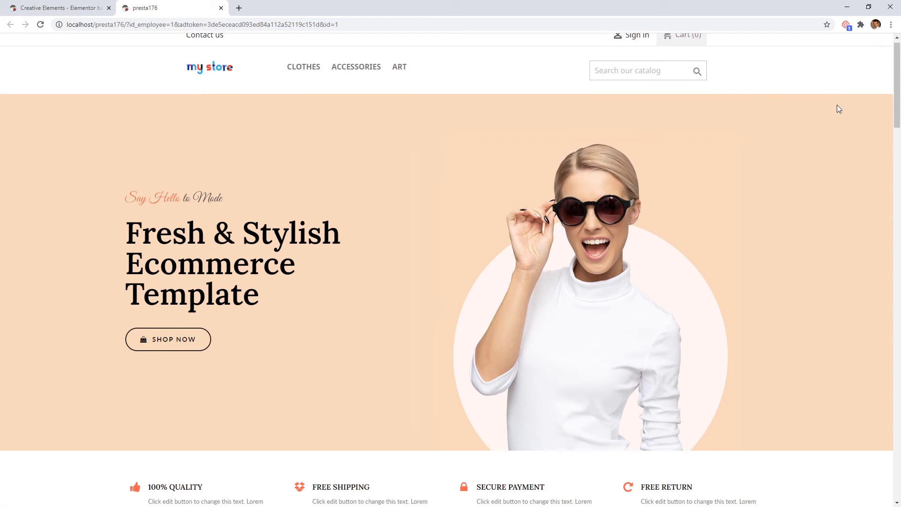
scroll(839, 109, "down", 11)
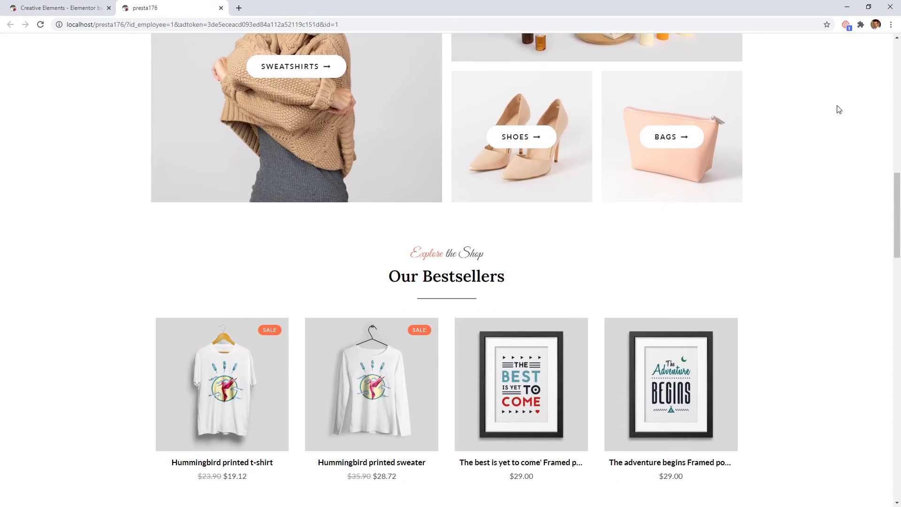
scroll(839, 111, "down", 12)
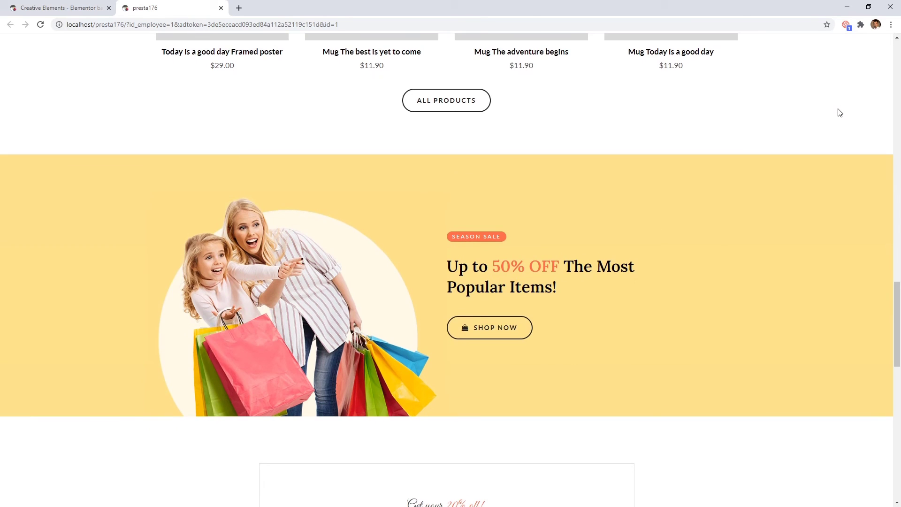
scroll(839, 117, "down", 8)
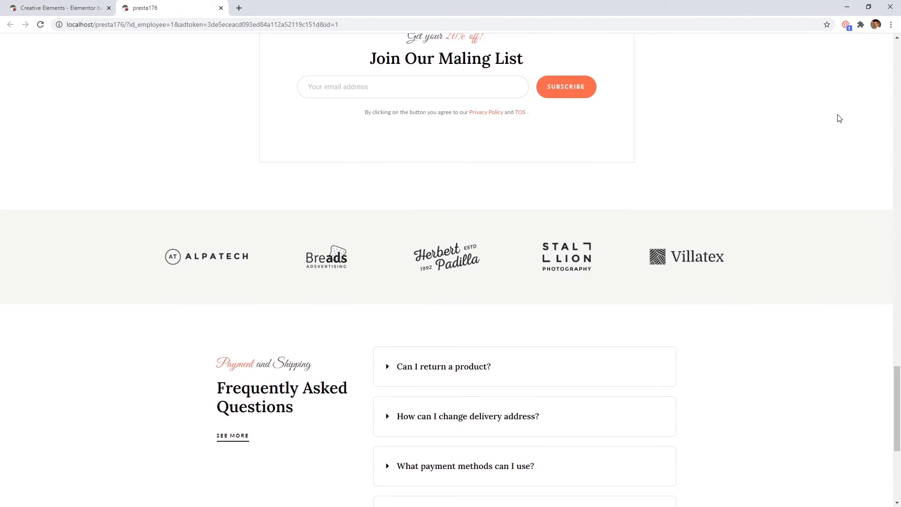
scroll(839, 118, "down", 6)
scroll(839, 118, "up", 14)
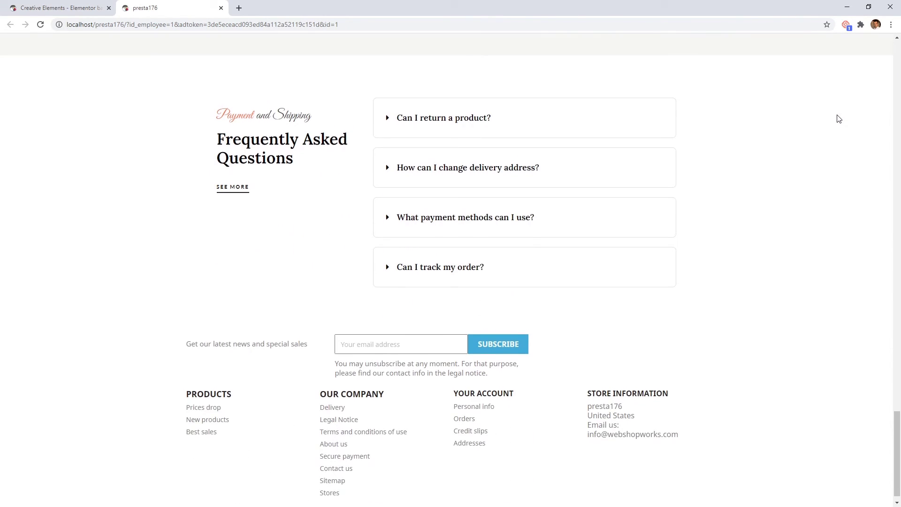
scroll(837, 115, "up", 20)
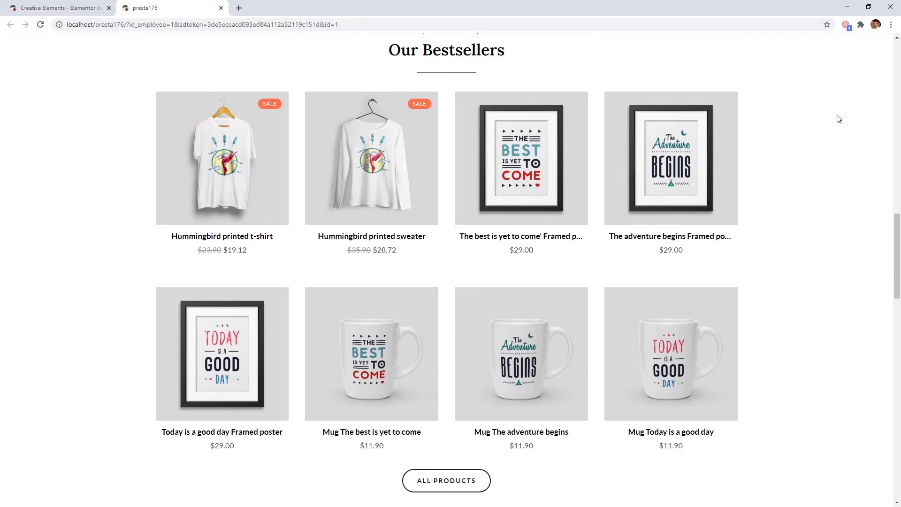
scroll(839, 118, "up", 4)
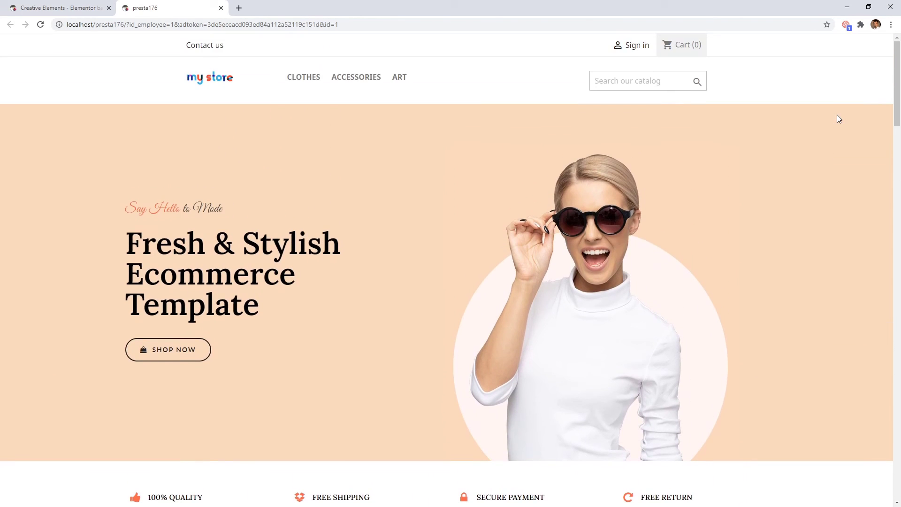